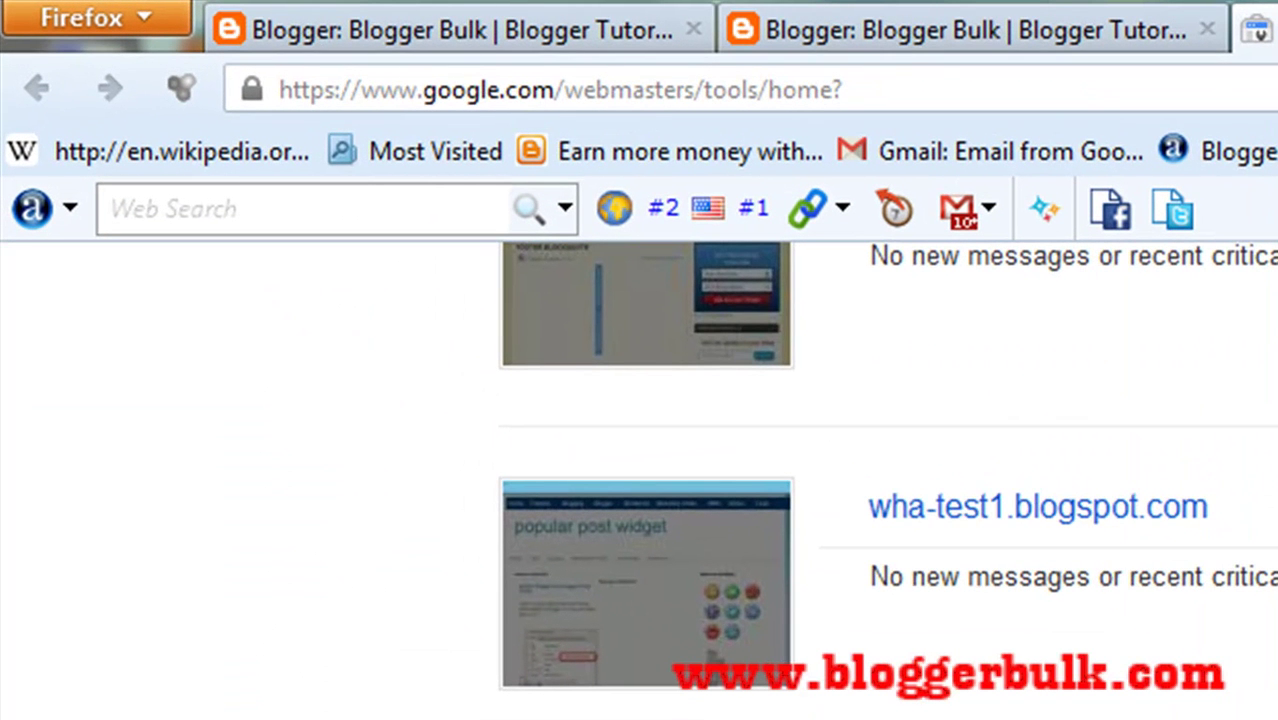
click(435, 102)
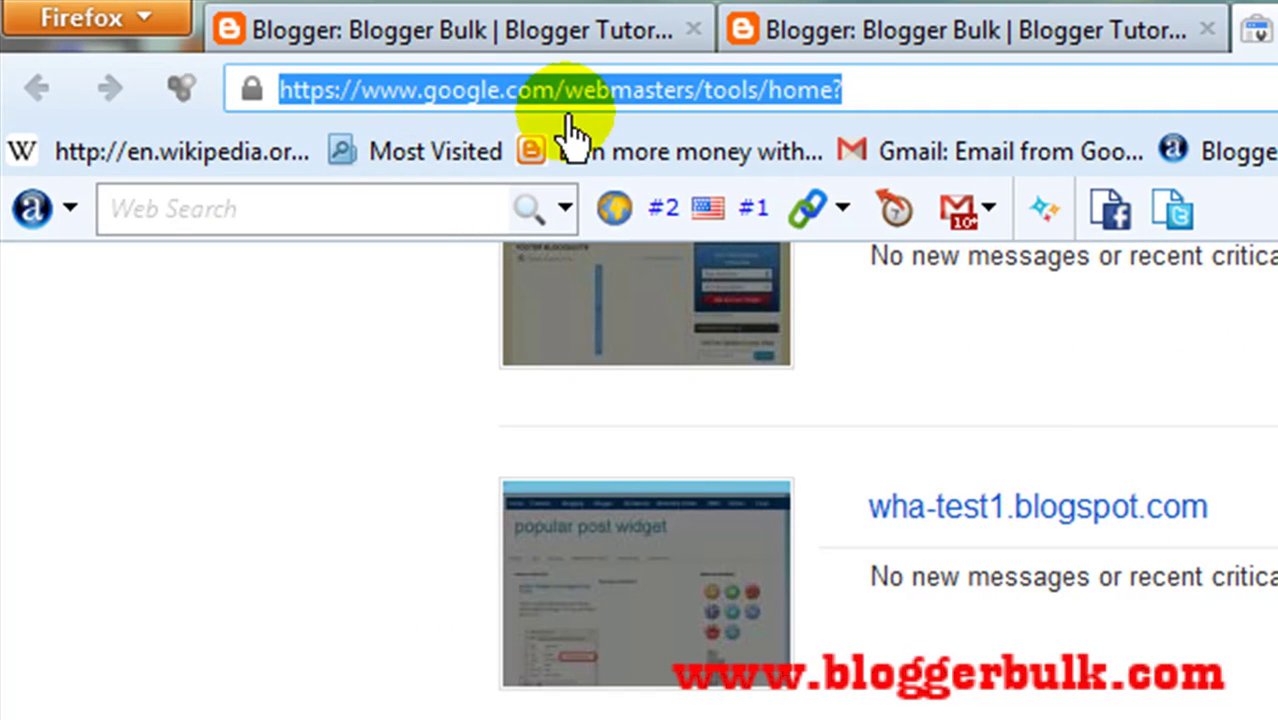
click(631, 98)
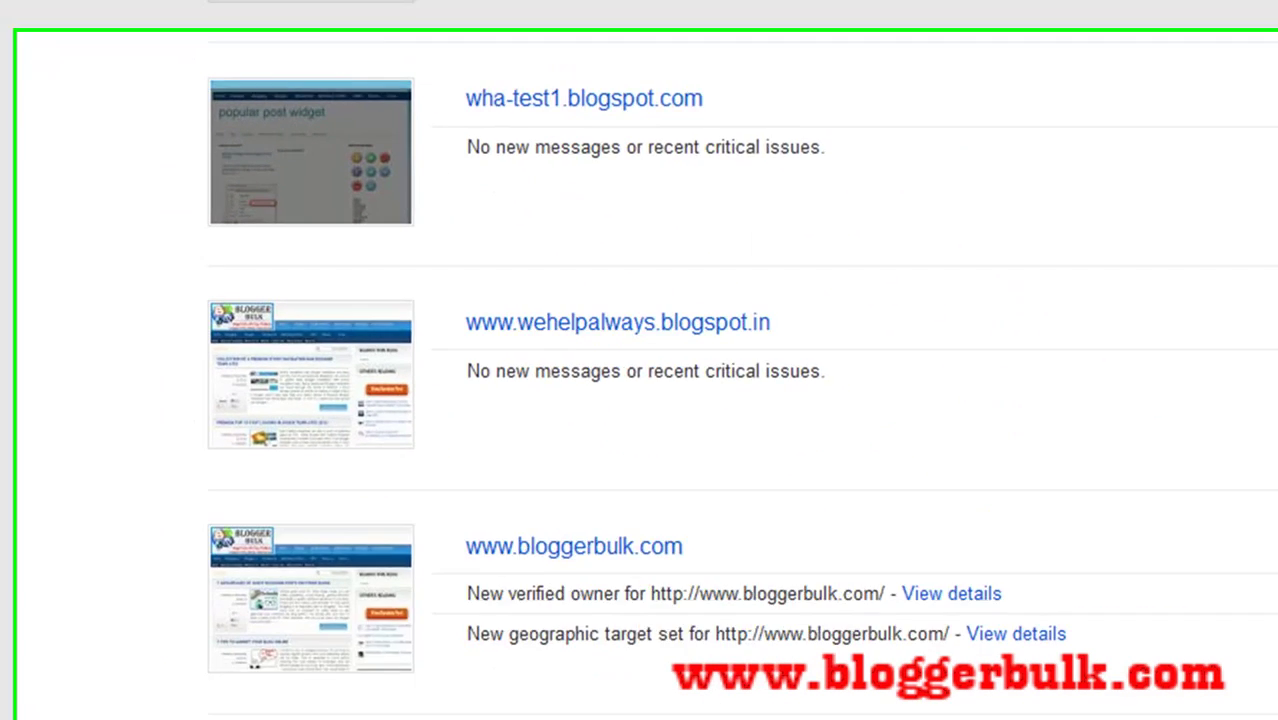
scroll(1012, 250, up, 7)
scroll(1017, 257, down, 7)
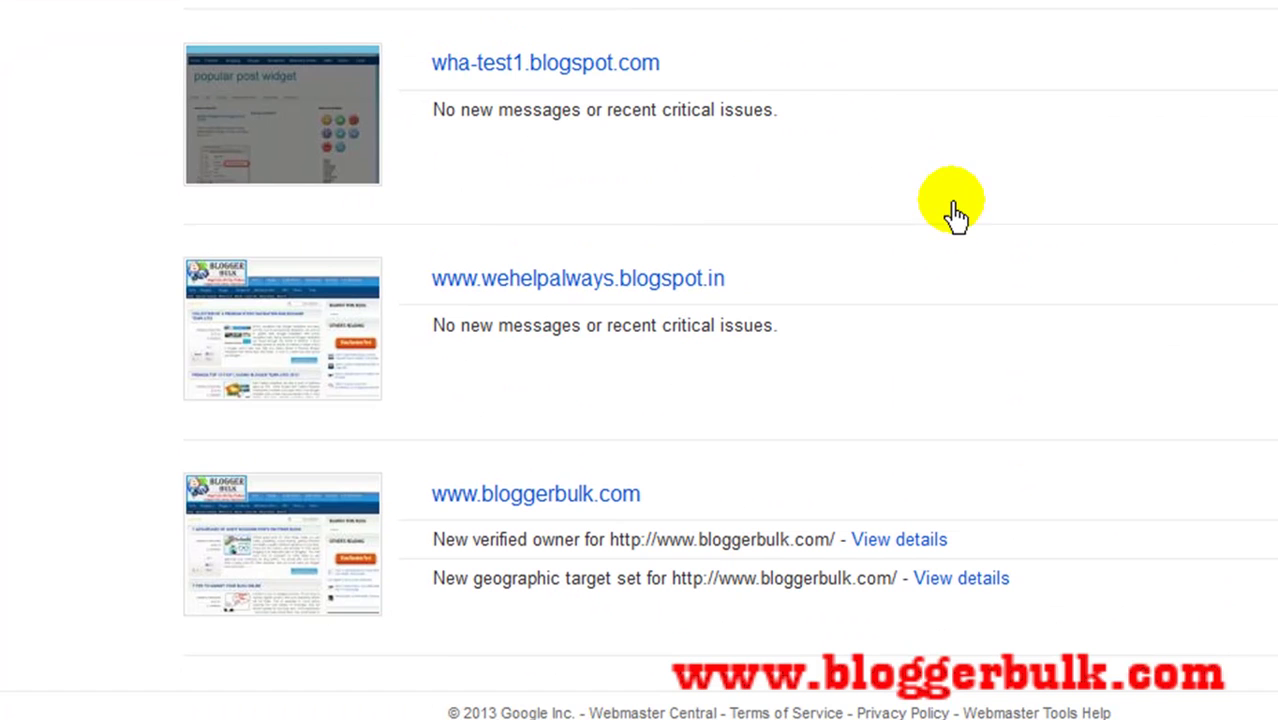
click(620, 492)
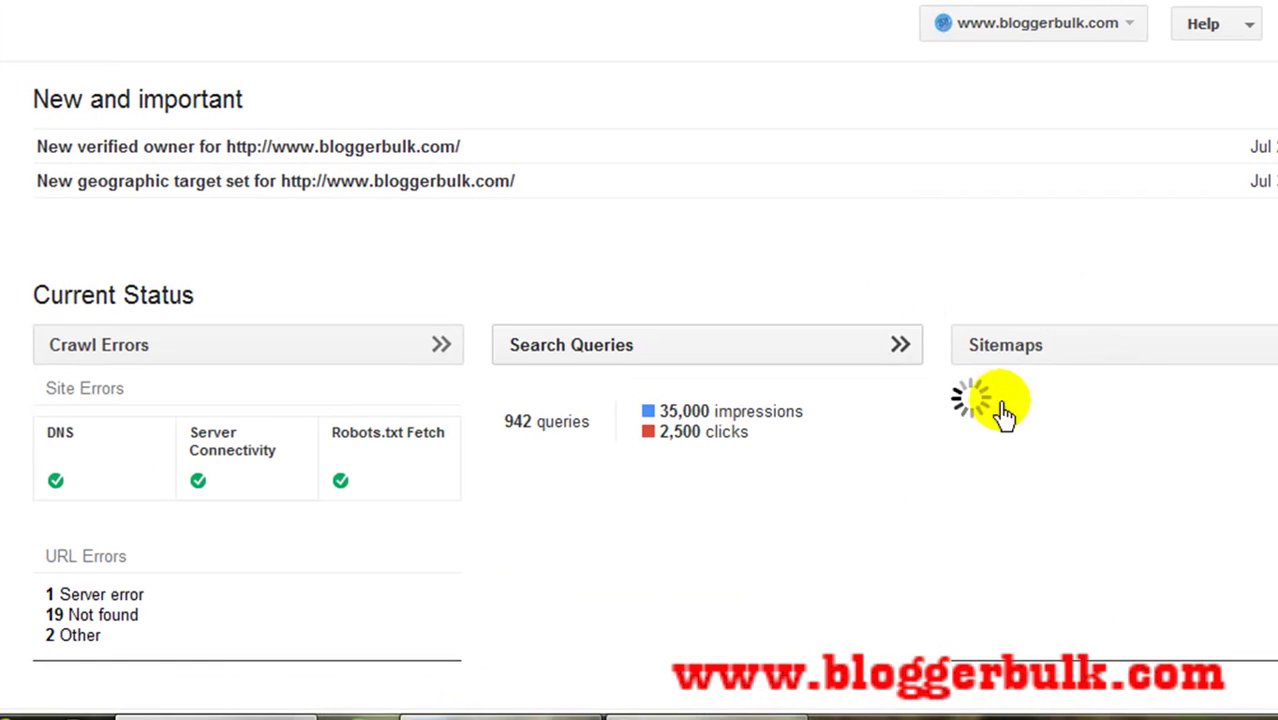
Open the bloggerbulk.com Crawl Errors report from the dashboard's Current Status section
scroll(436, 246, down, 1)
drag(20, 265, 205, 268)
click(207, 268)
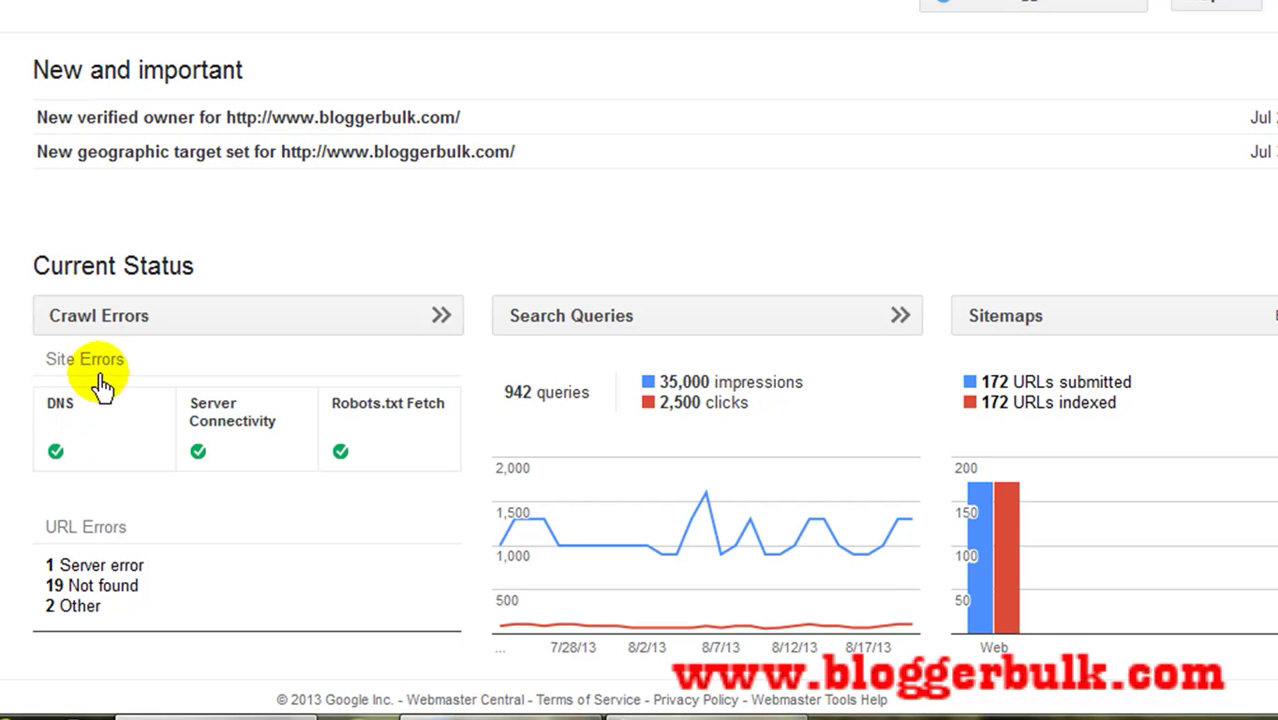
drag(228, 421, 257, 471)
drag(349, 404, 392, 490)
click(428, 420)
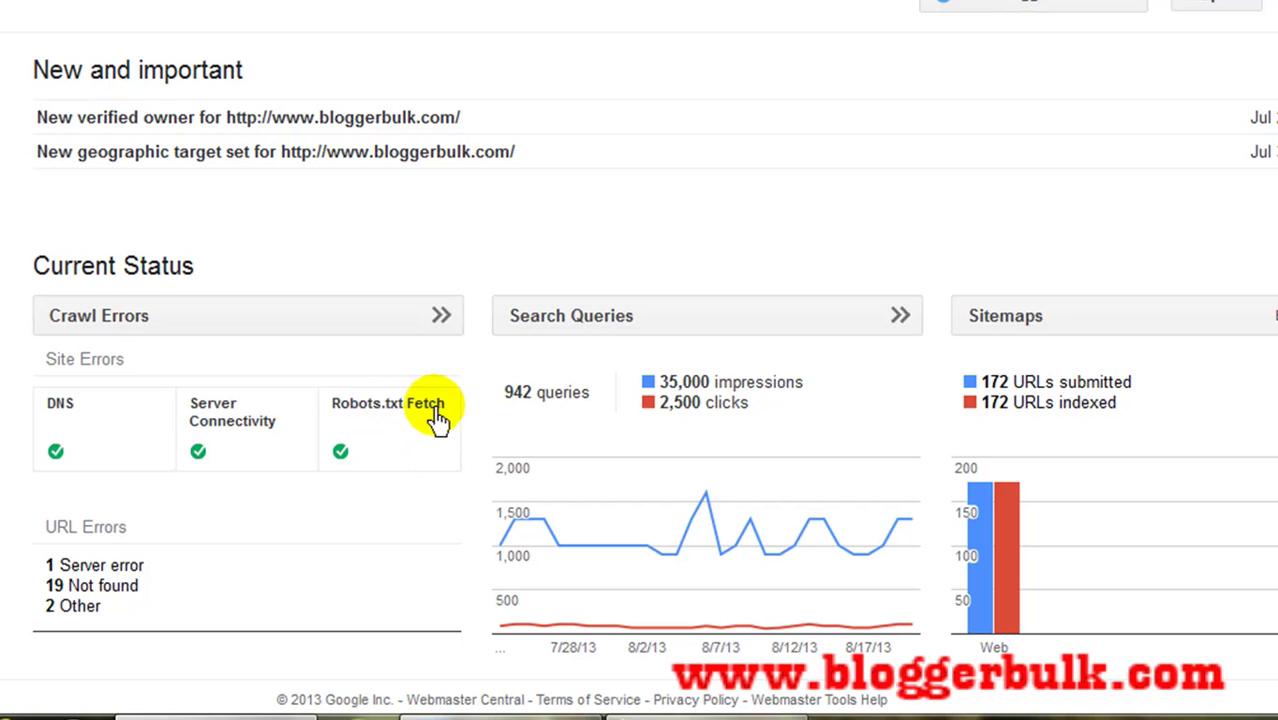
click(134, 328)
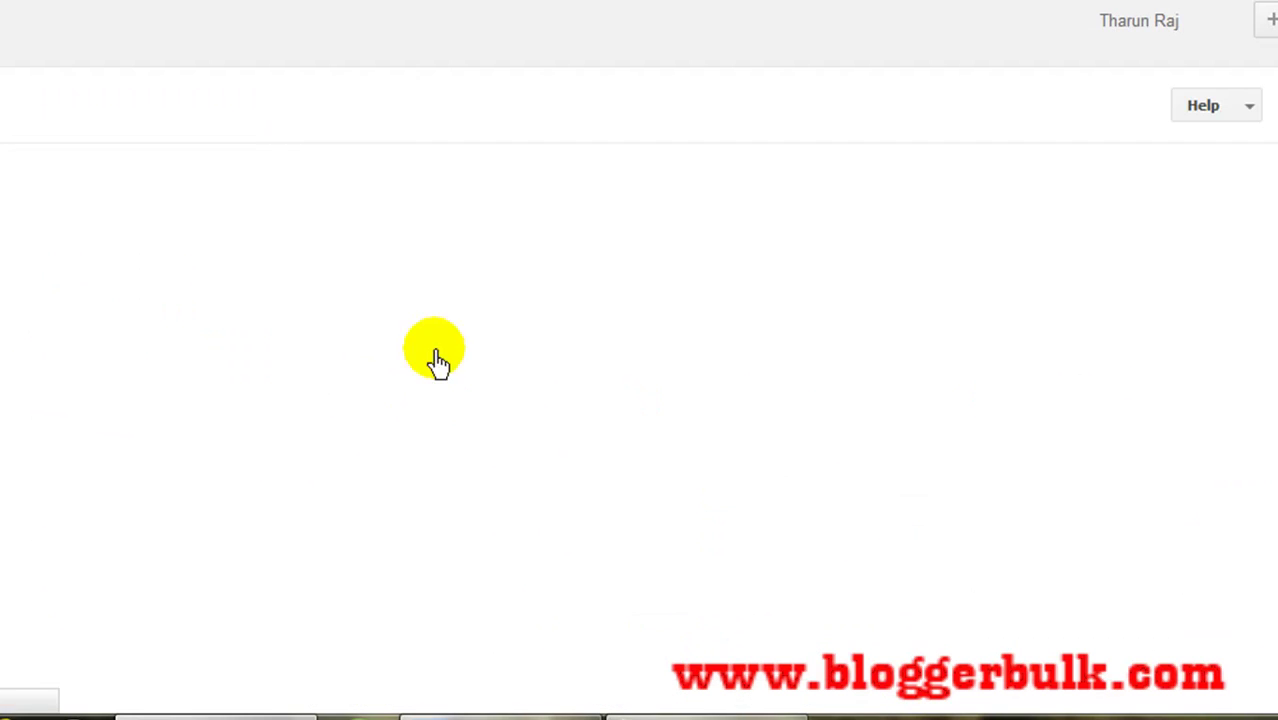
Chart the 19 Not found URL errors over 90 days in the Crawl Errors report
scroll(650, 294, down, 3)
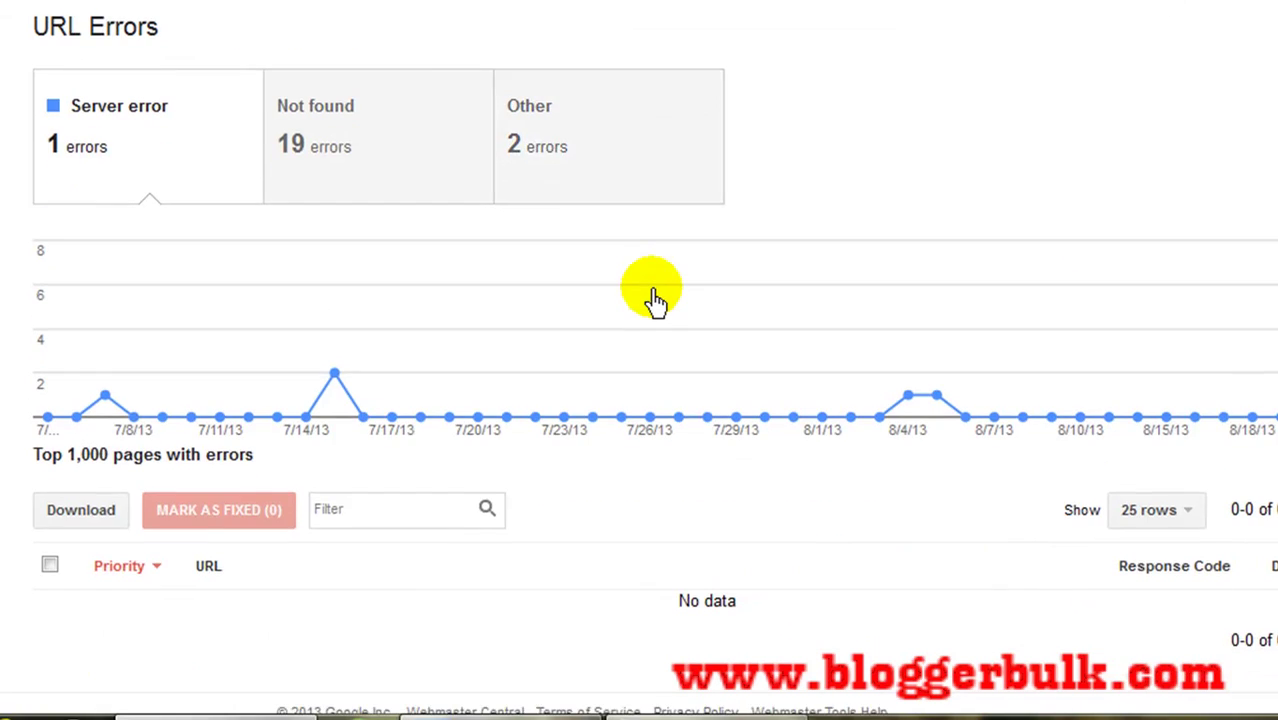
scroll(357, 171, up, 1)
scroll(338, 178, up, 2)
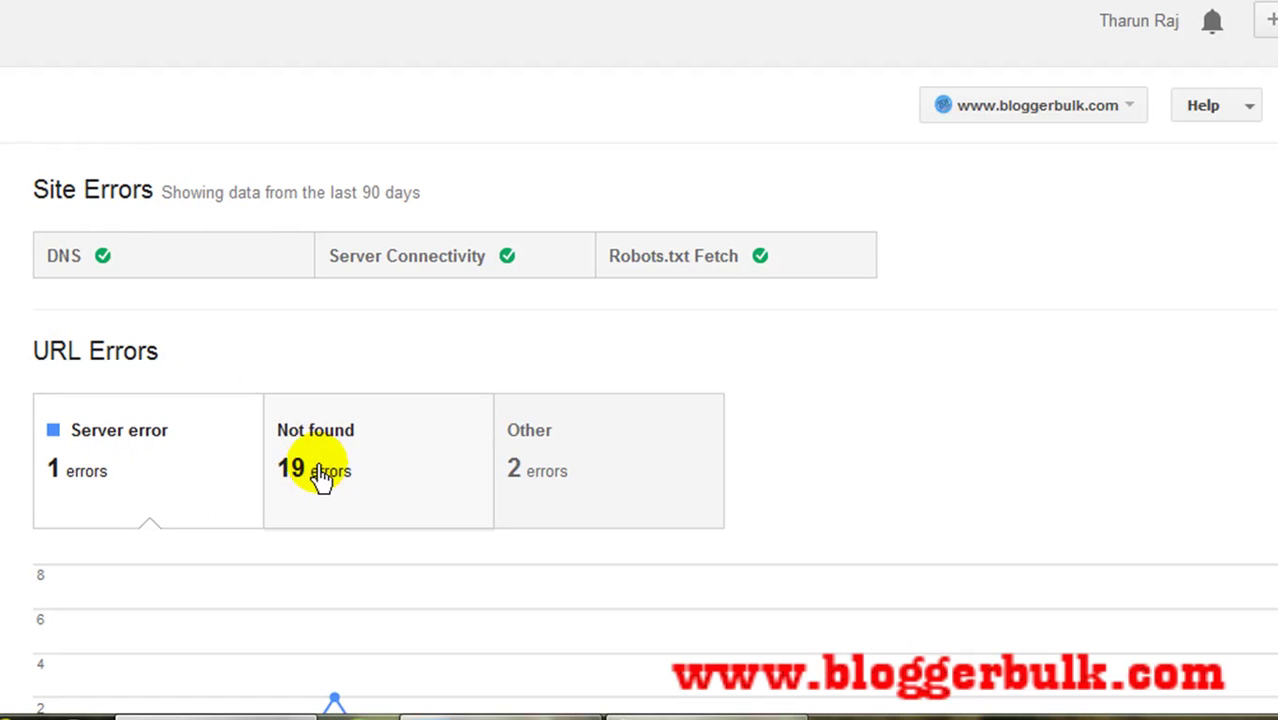
scroll(984, 465, down, 3)
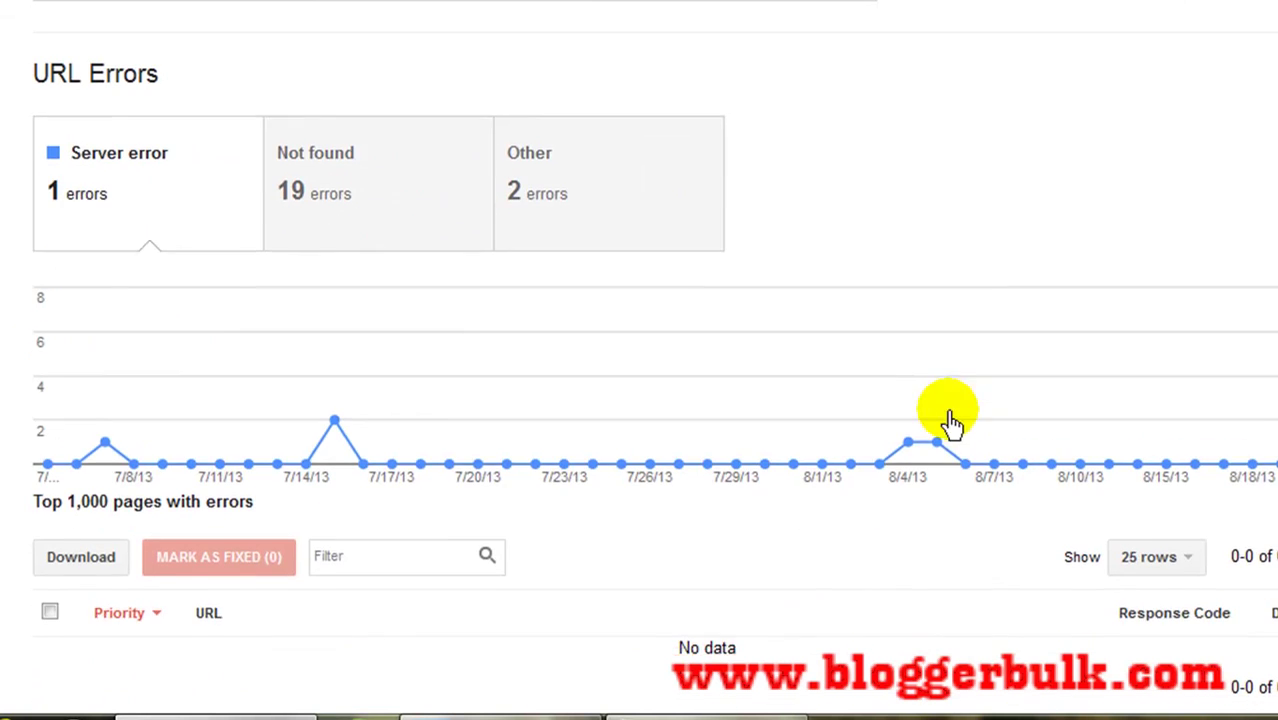
scroll(692, 360, up, 3)
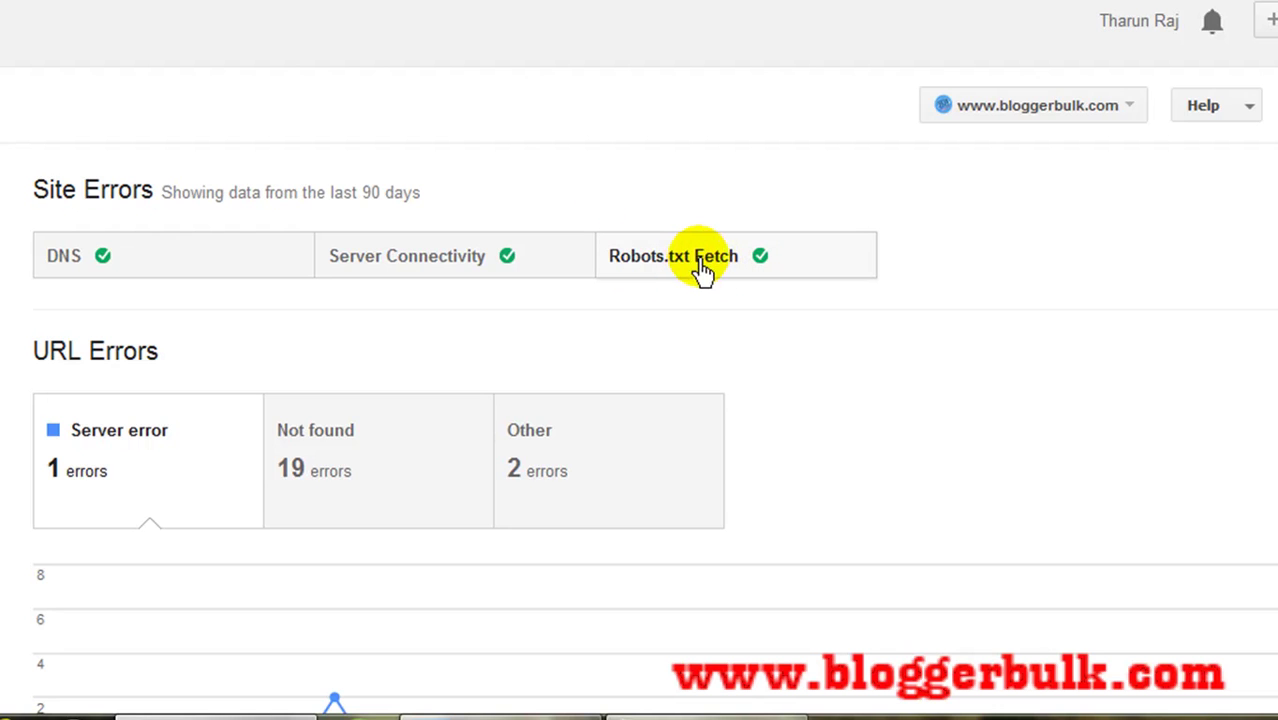
mouse_move(697, 266)
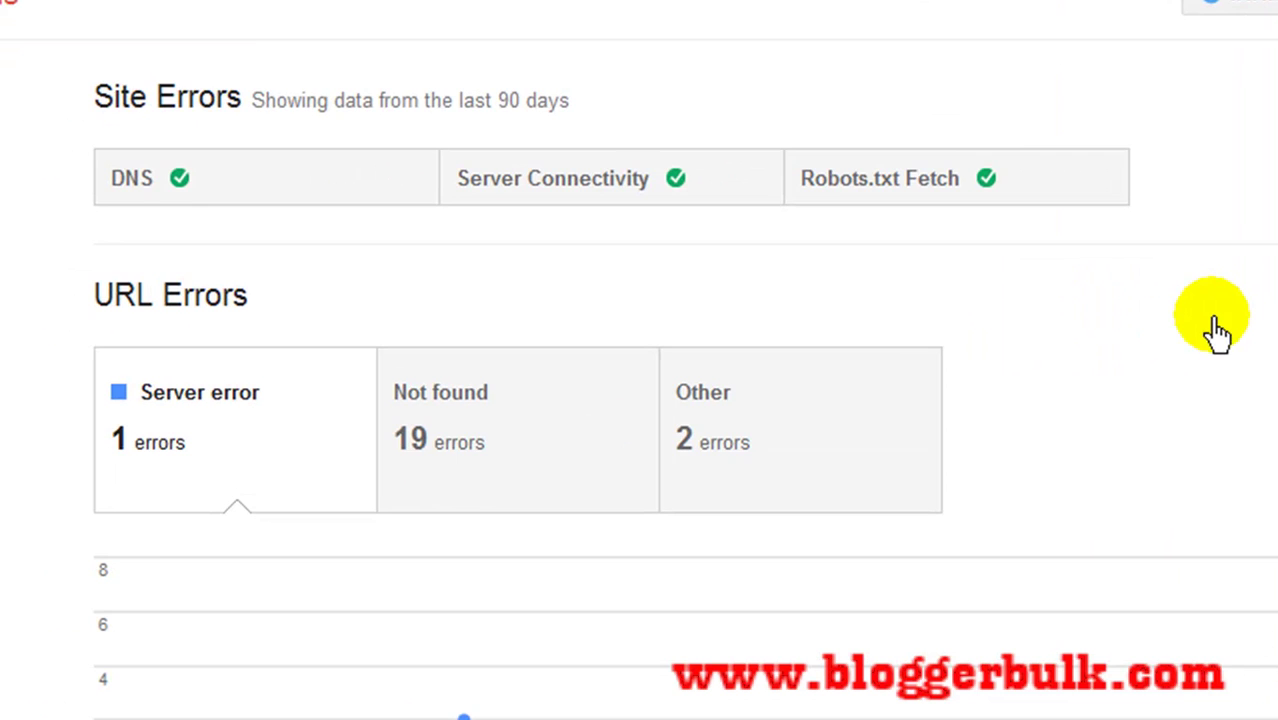
scroll(1217, 330, down, 4)
scroll(1212, 330, up, 4)
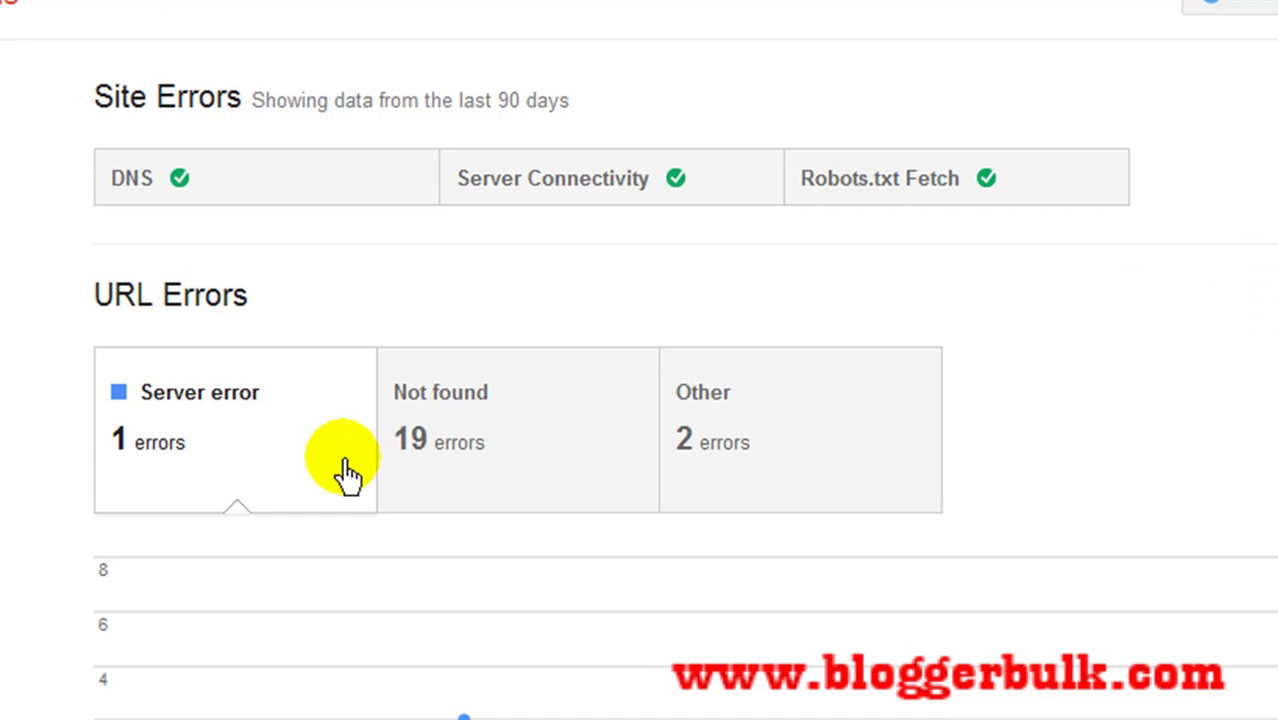
mouse_move(460, 455)
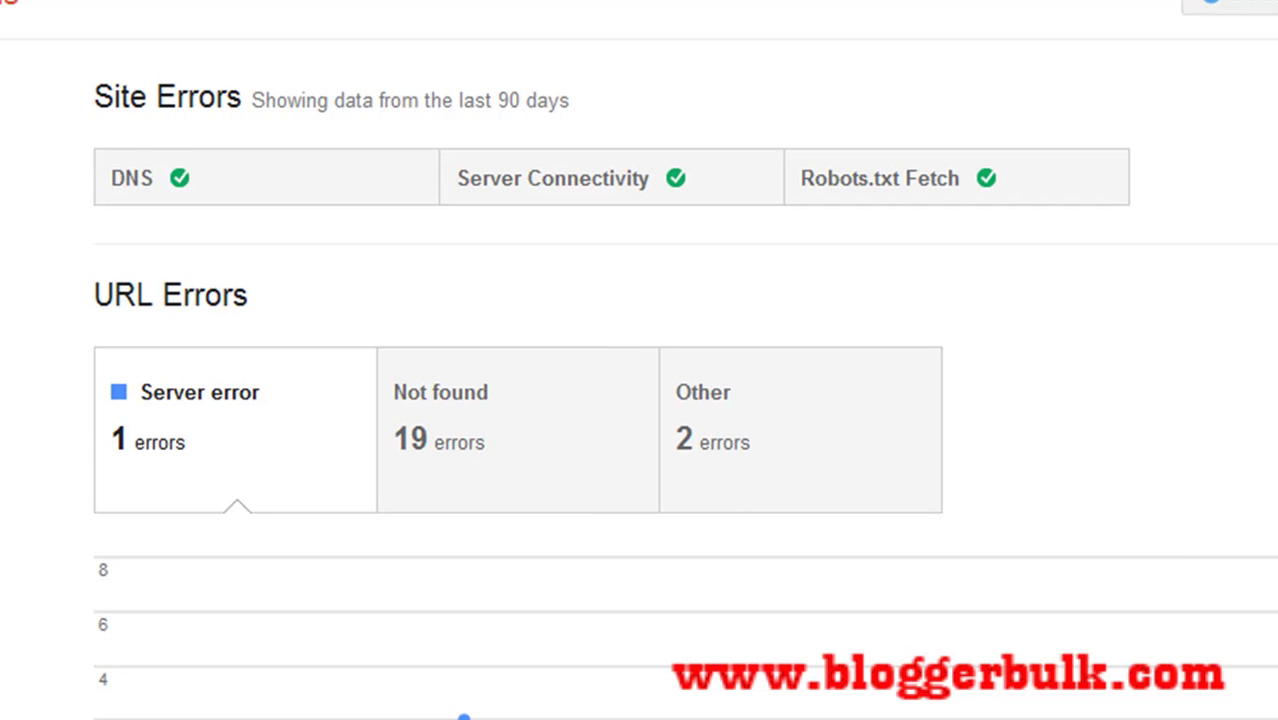
scroll(1250, 345, down, 2)
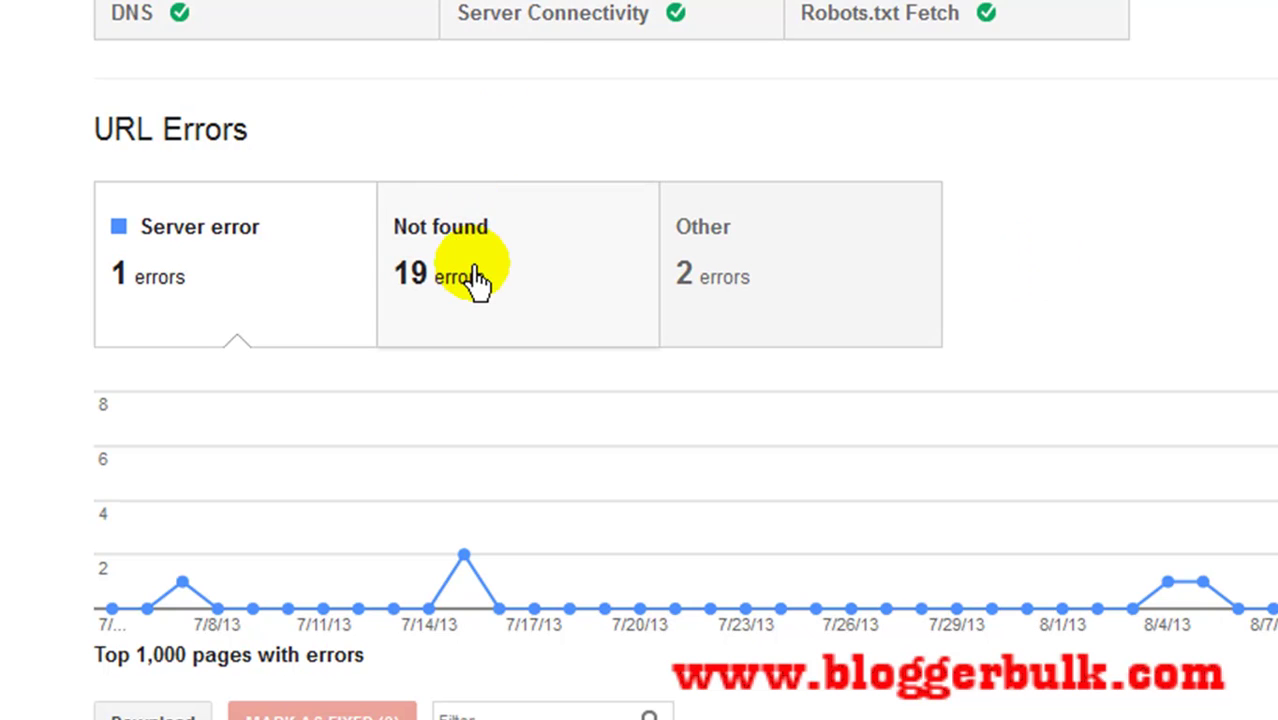
mouse_move(478, 281)
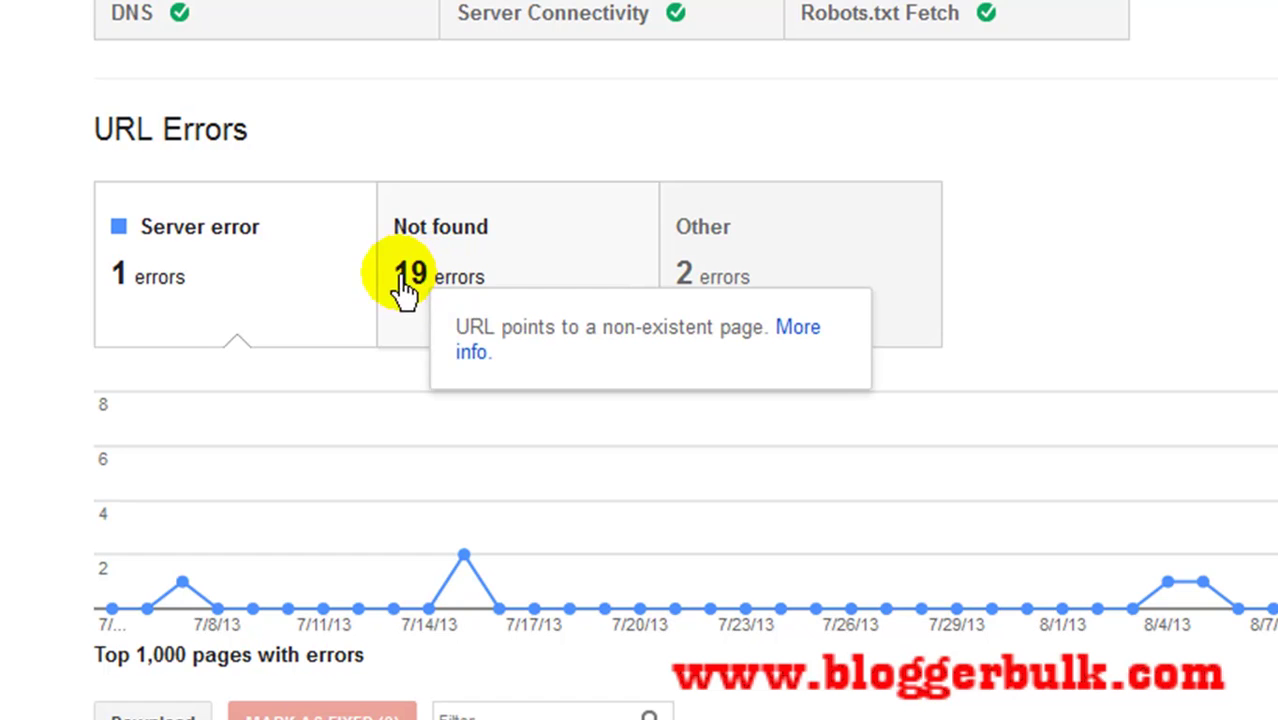
click(405, 283)
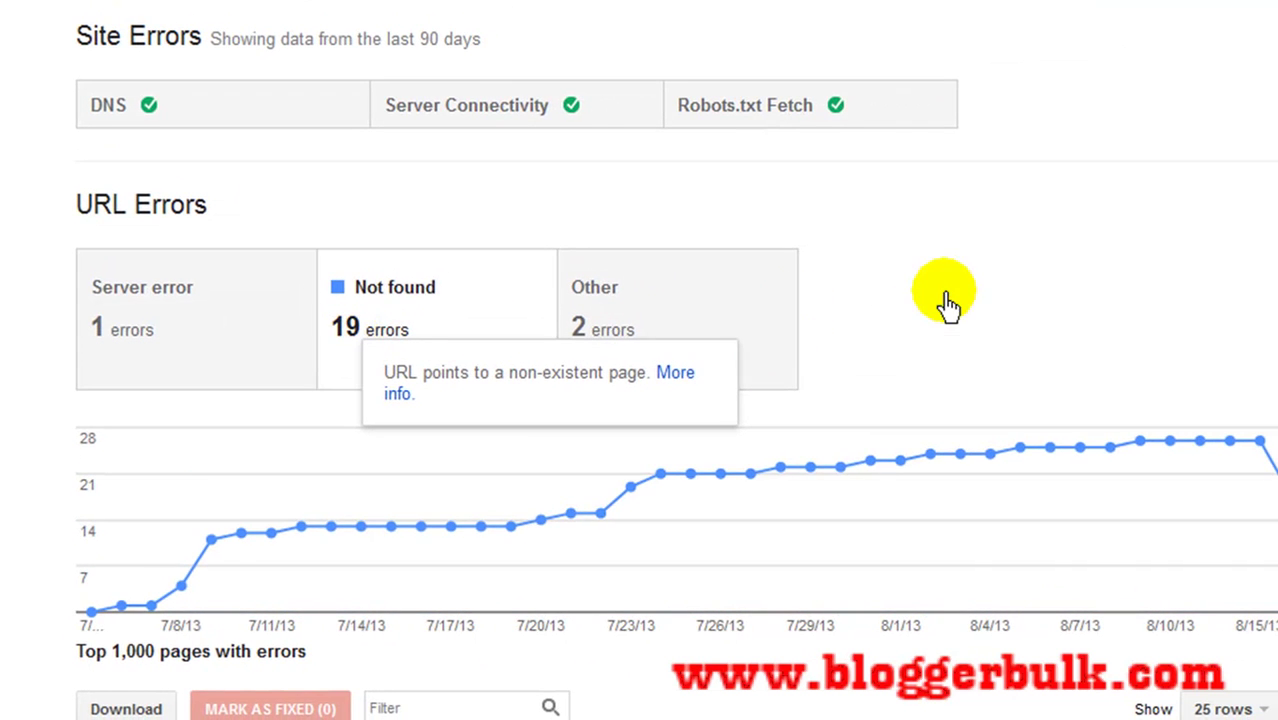
Open error details for the 2013/07/beautiful-jquery-and-css-dropdown-menu.html row in the error table
scroll(947, 300, down, 7)
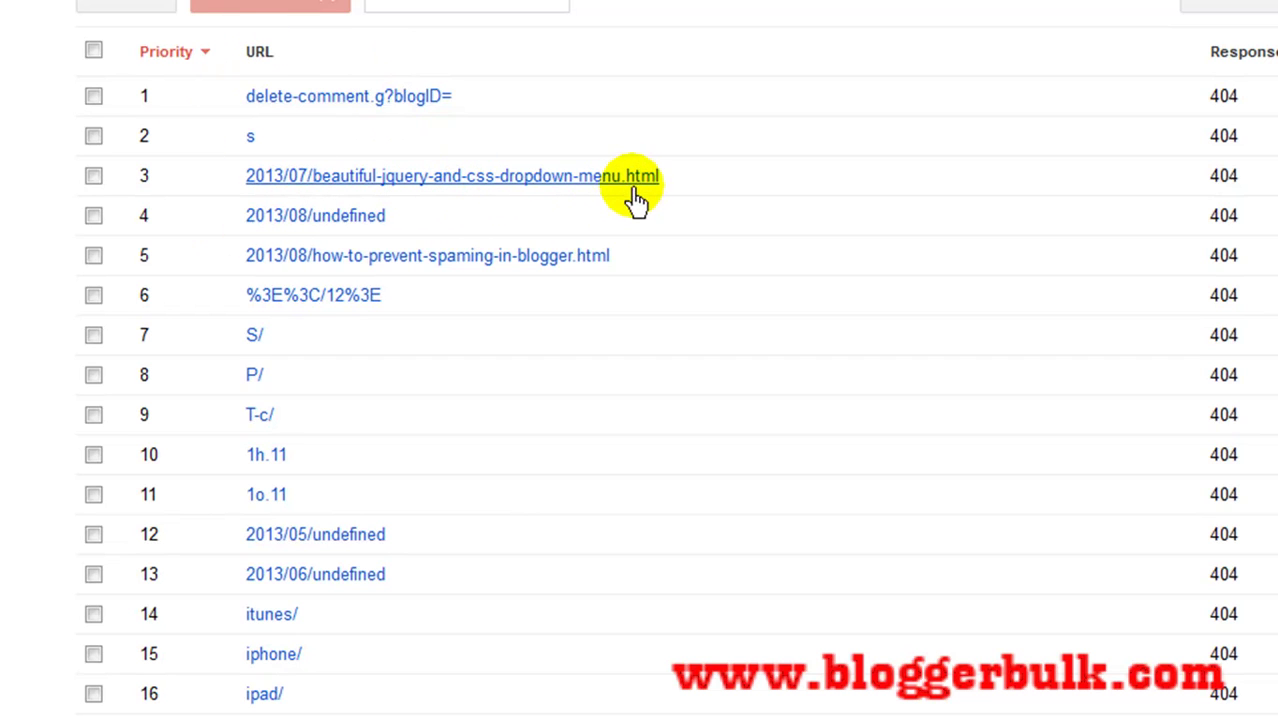
click(424, 192)
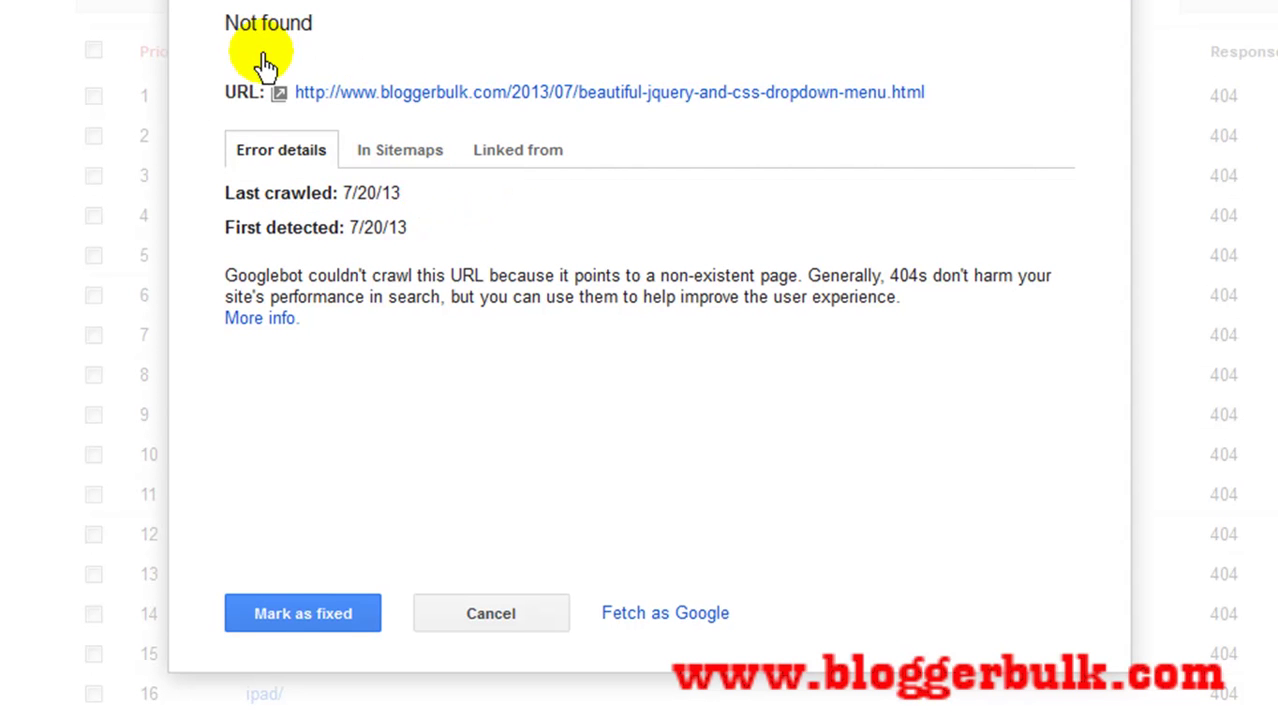
Open the broken dropdown-menu post URL in a new browser tab
right_click(418, 108)
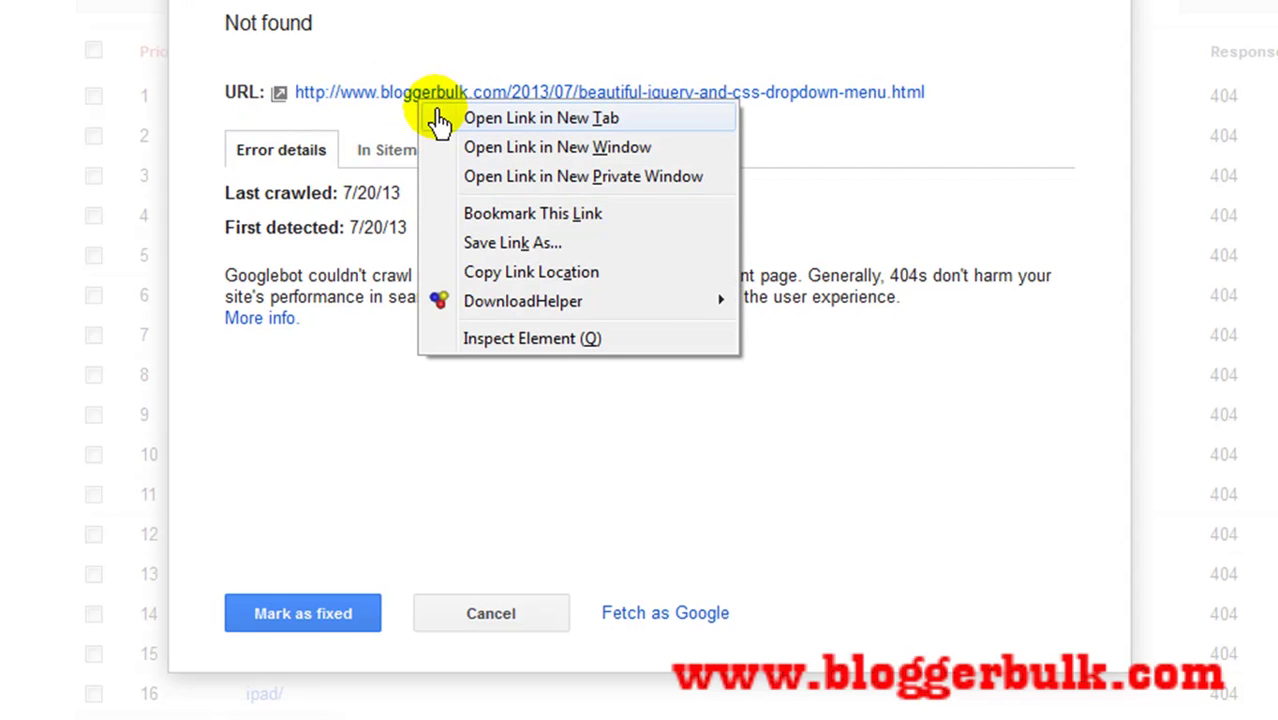
click(437, 120)
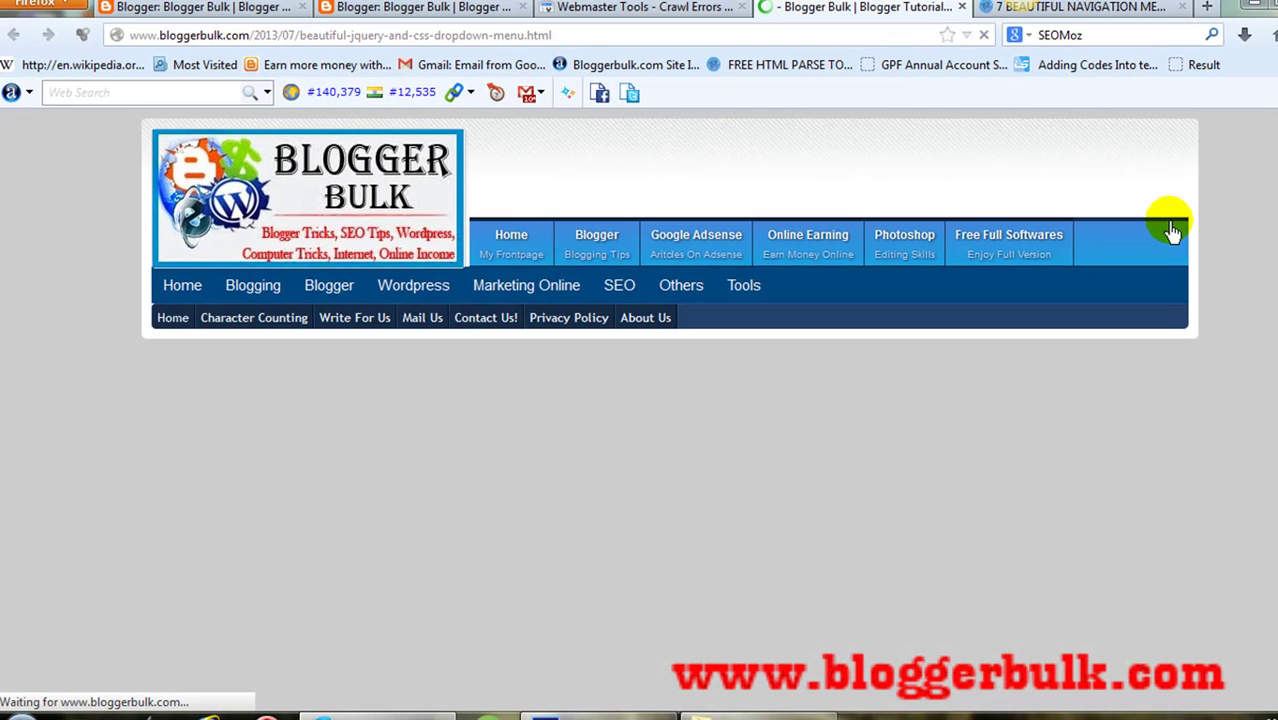
Confirm the dropdown-menu post URL shows the blog's 404 Page Not Found page, then return to Crawl Errors
scroll(457, 408, down, 3)
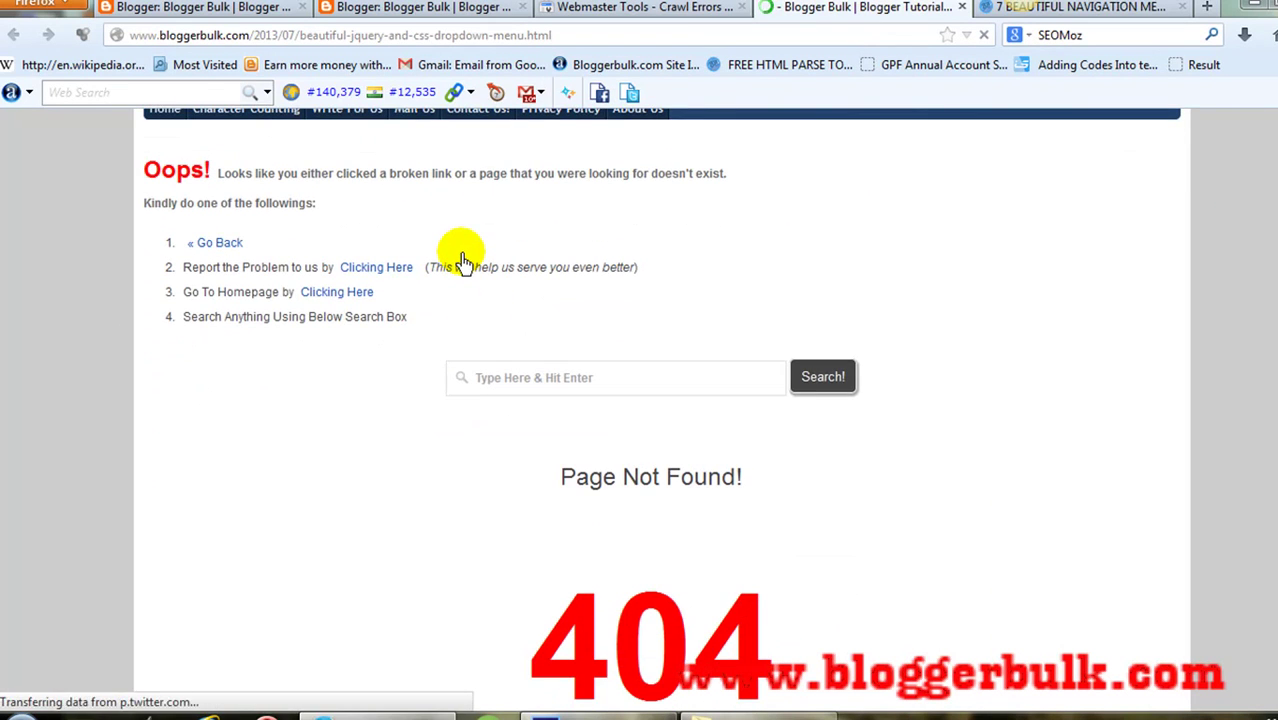
scroll(463, 262, up, 2)
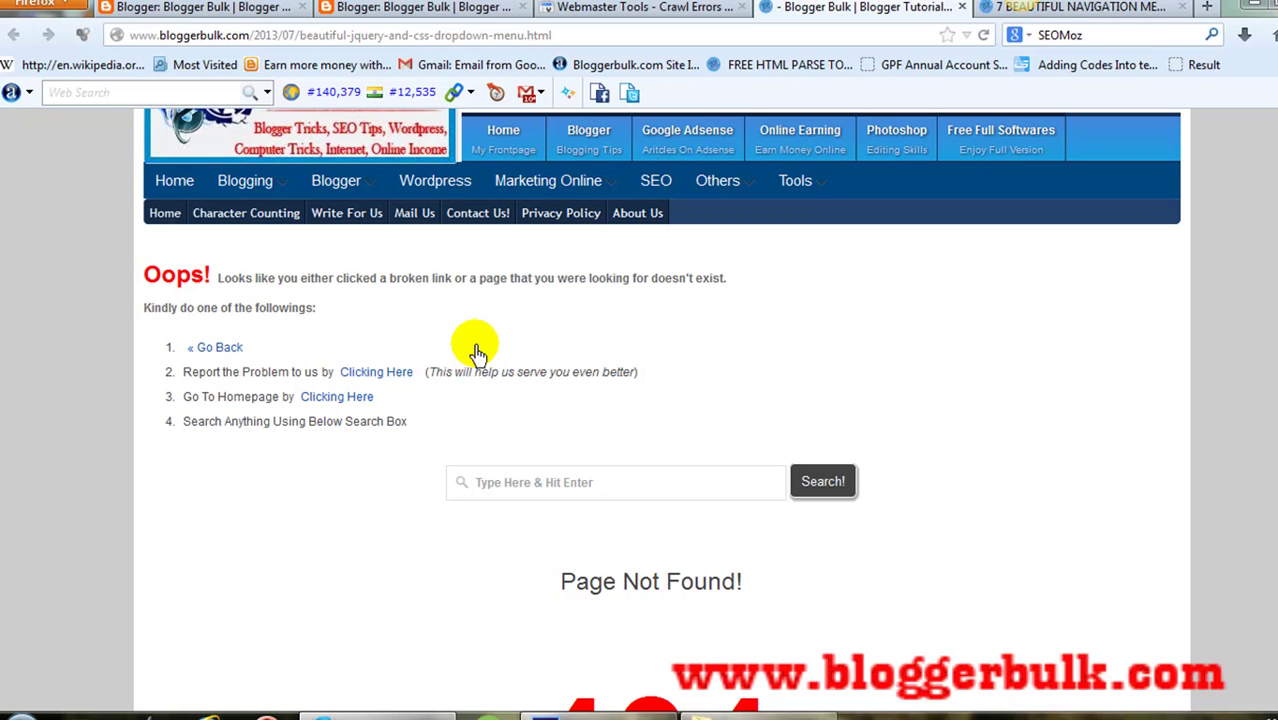
drag(143, 251, 930, 491)
click(955, 472)
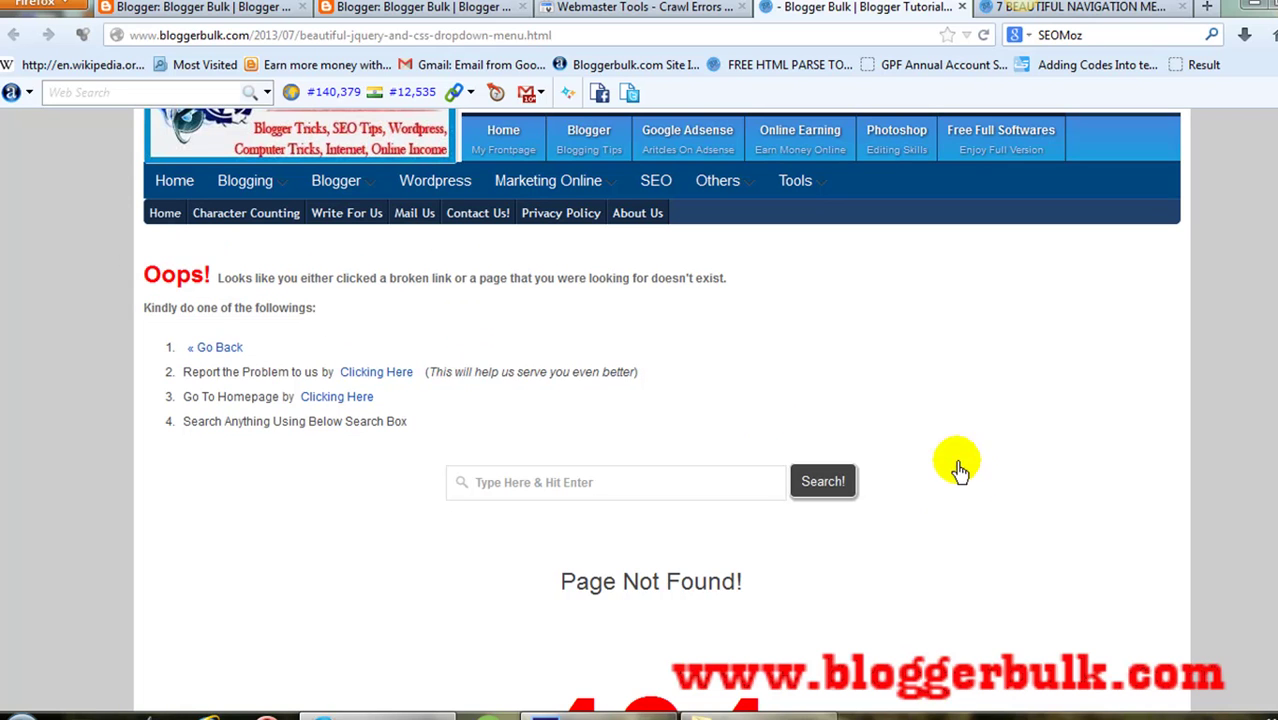
drag(213, 280, 379, 286)
click(308, 286)
scroll(508, 331, down, 5)
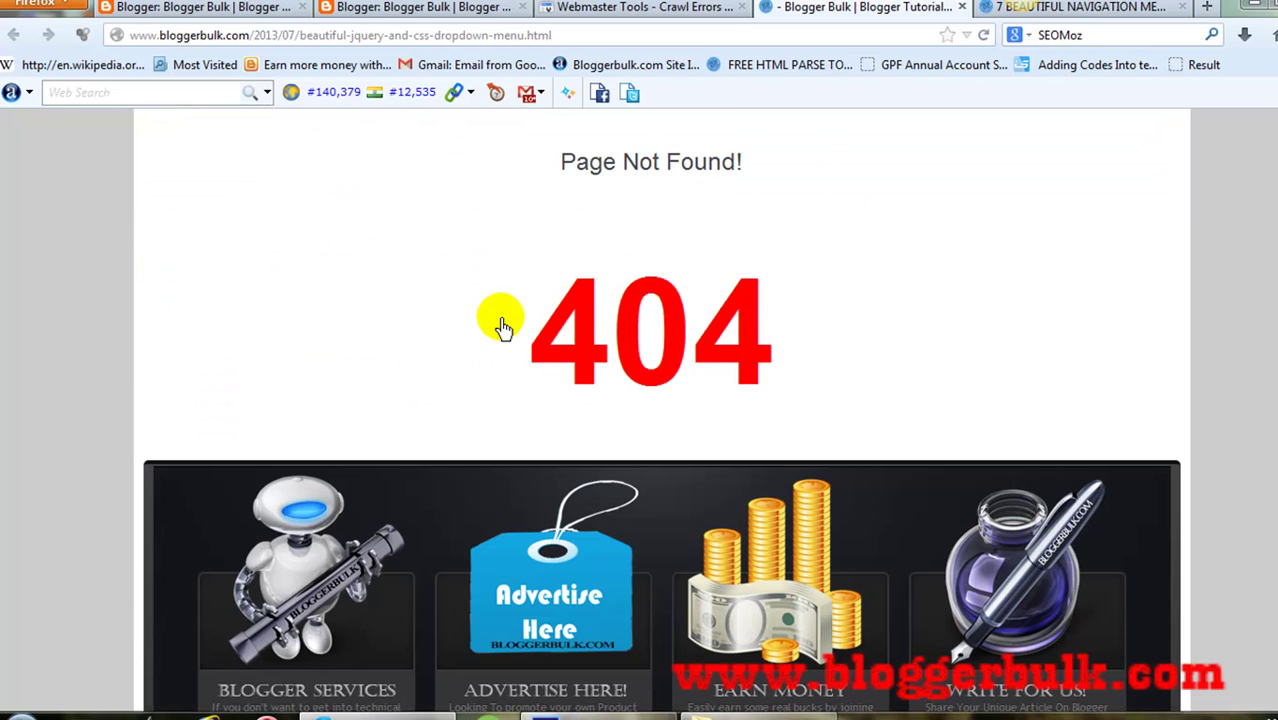
drag(579, 343, 827, 340)
click(811, 280)
click(657, 7)
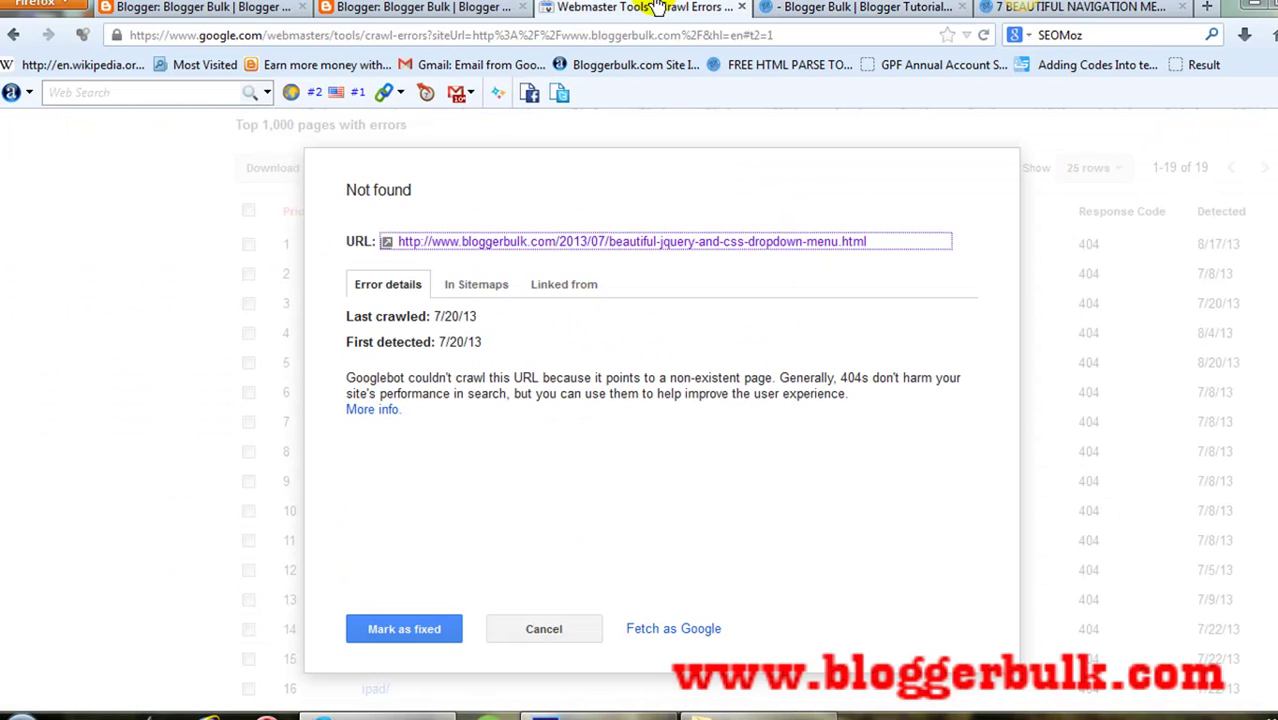
Review the broken URL's Error details, In Sitemaps and Linked from tabs, then select its address path
click(615, 382)
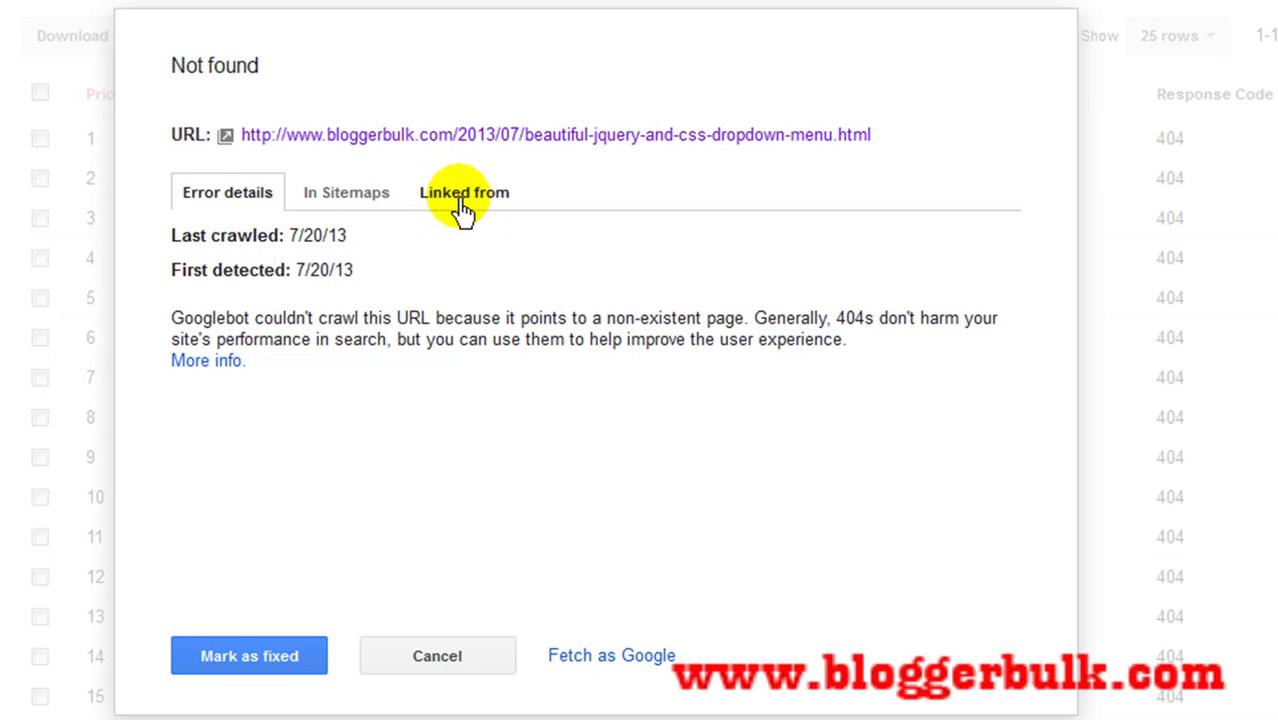
click(466, 205)
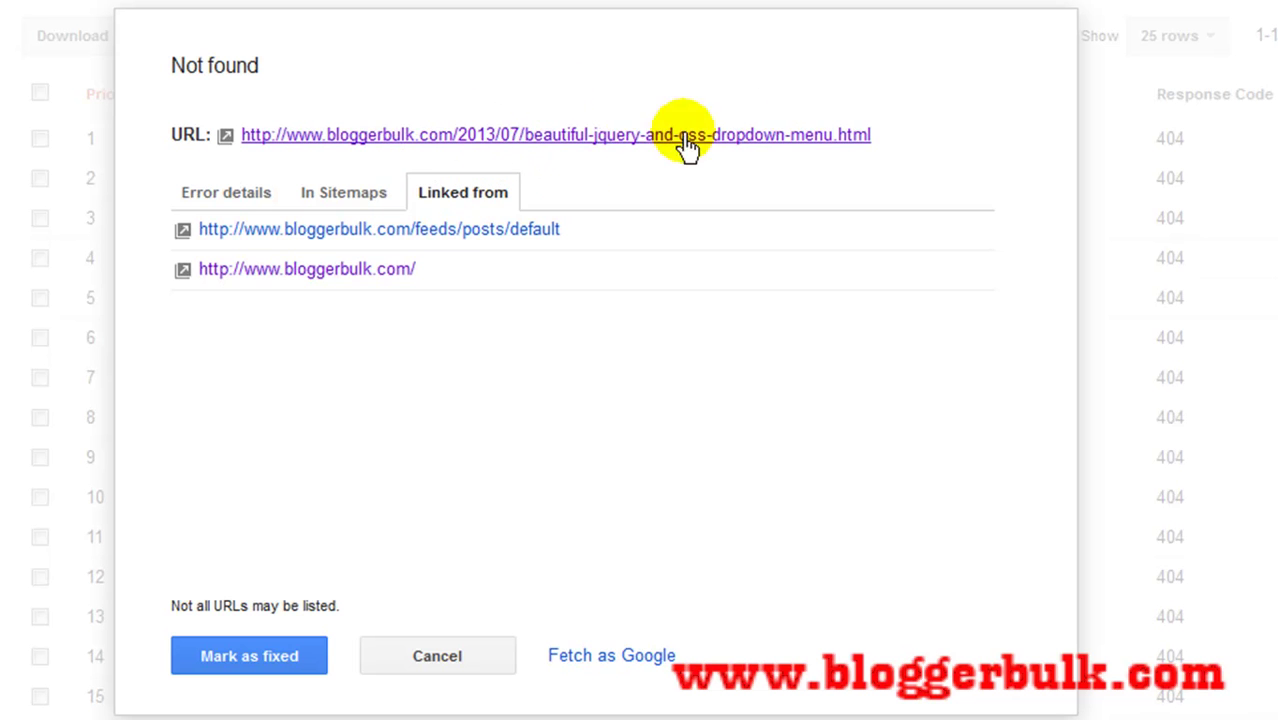
click(364, 192)
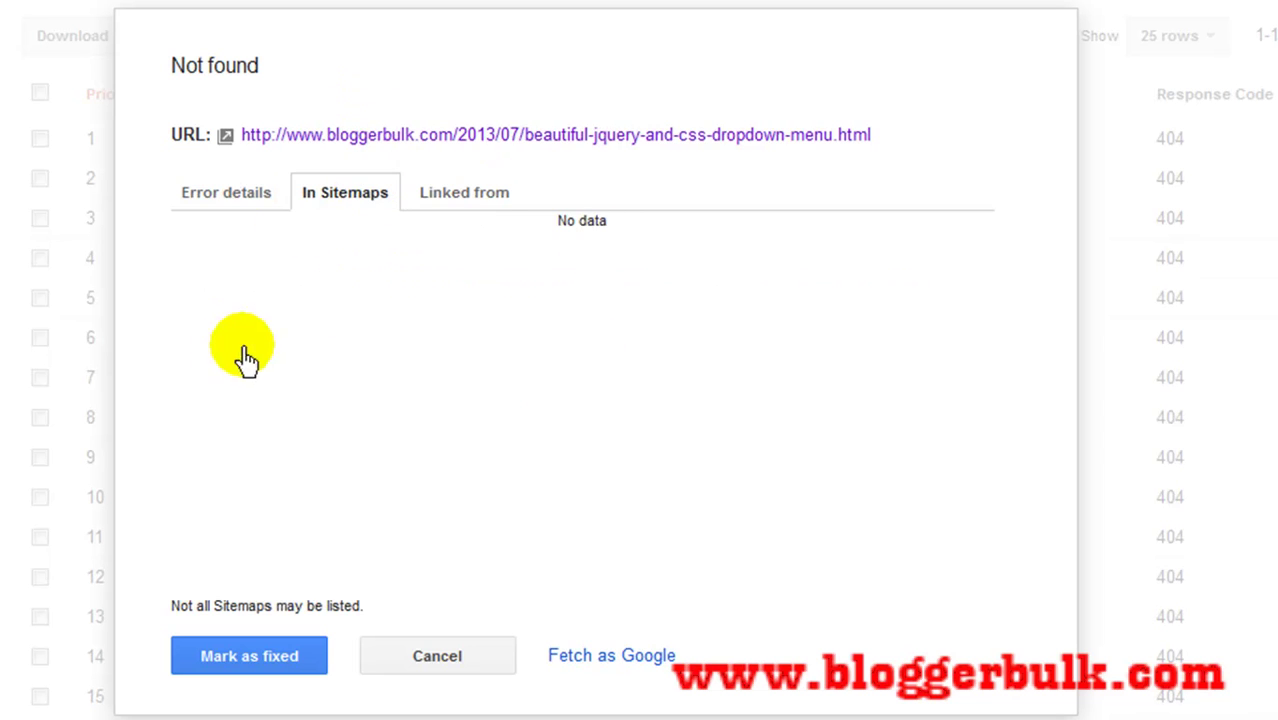
click(240, 193)
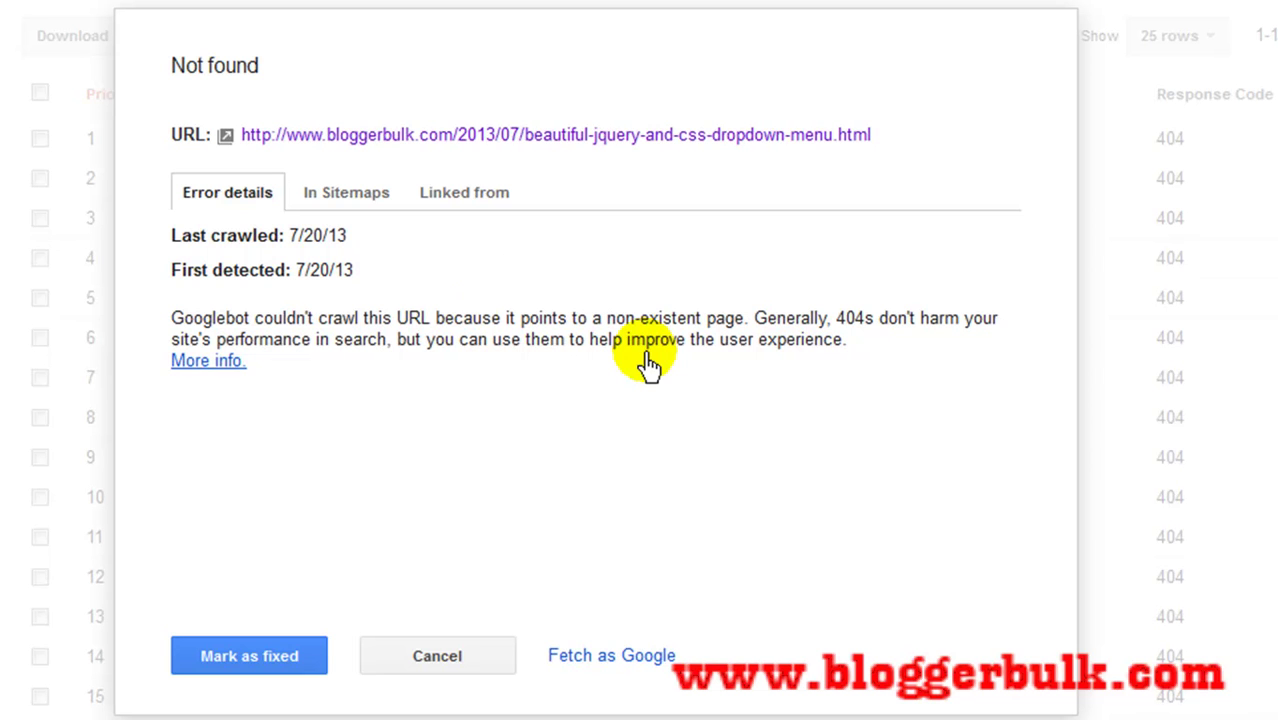
click(445, 200)
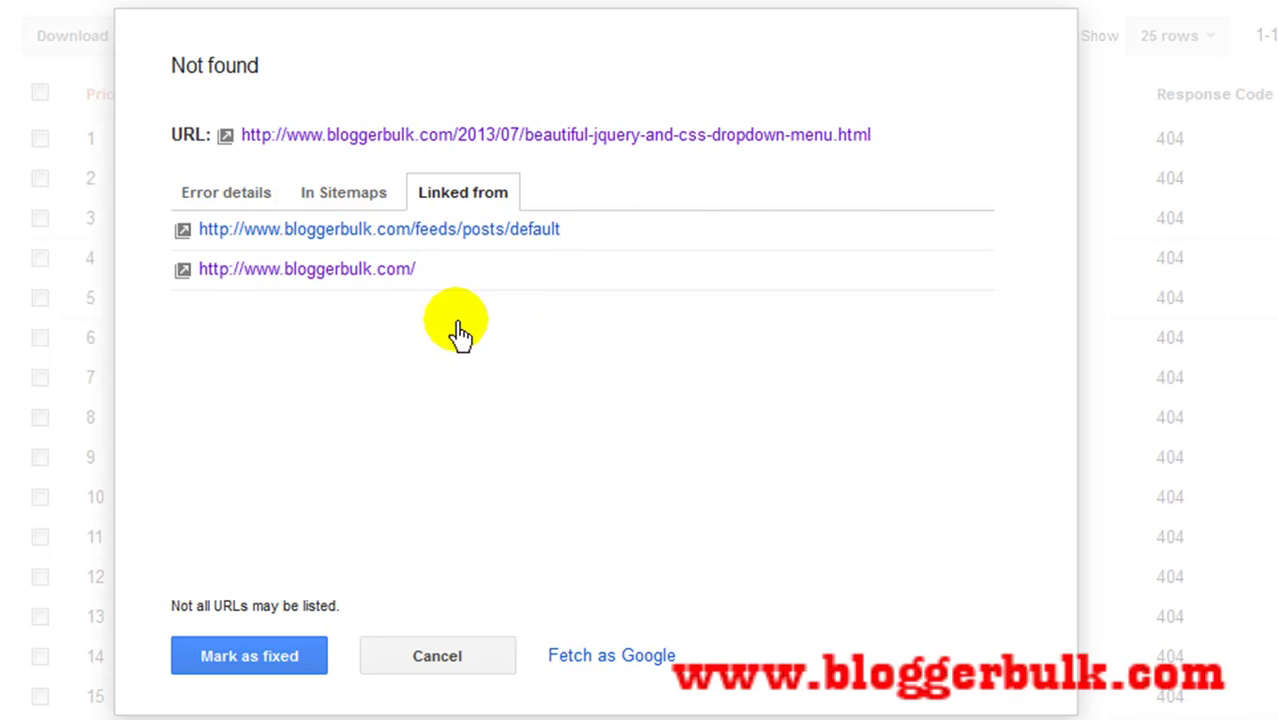
click(383, 200)
click(238, 188)
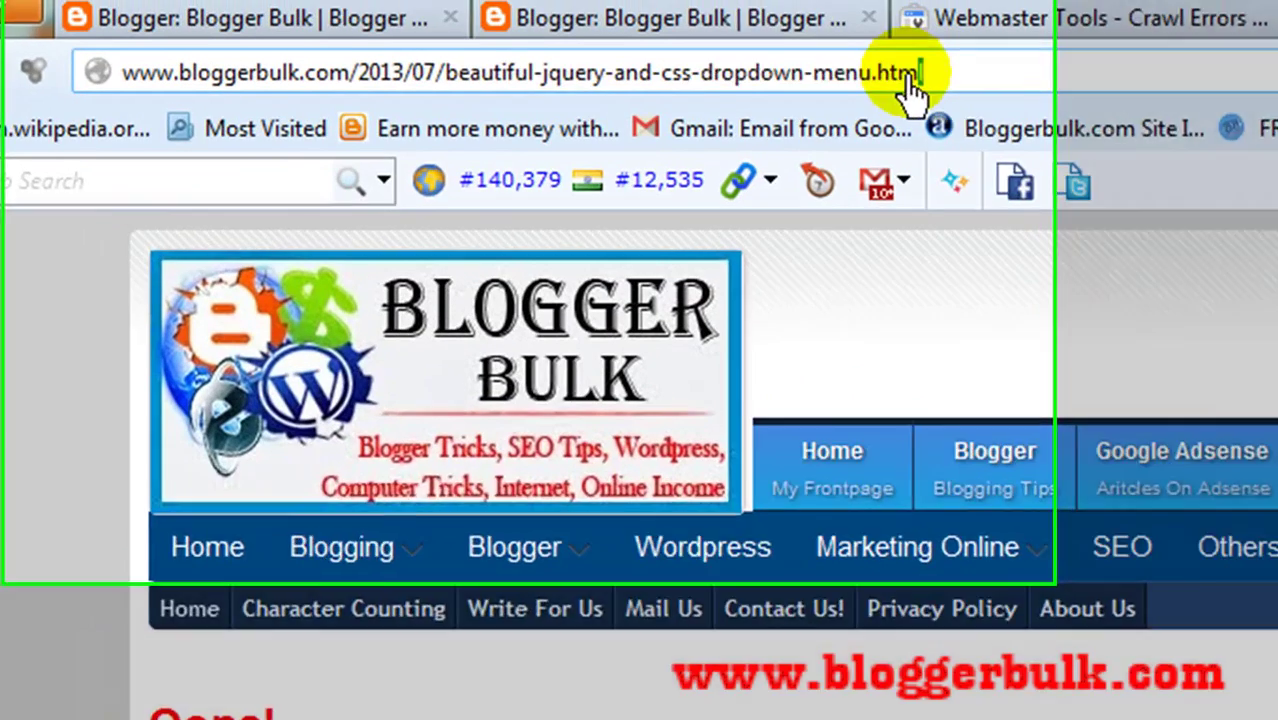
drag(497, 13, 219, 11)
Select the path /2013/07/beautiful-jquery-and-css-dropdown-menu.html in the address bar for copying
drag(464, 95, 410, 120)
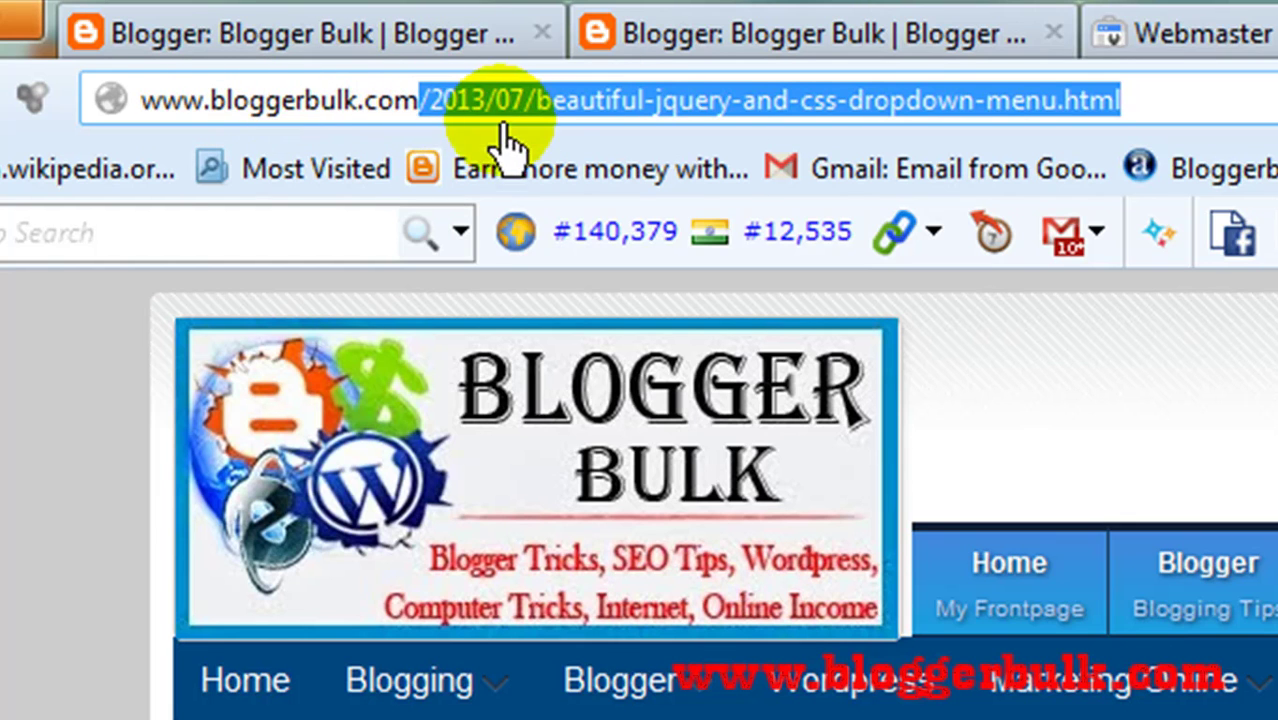
right_click(452, 118)
Copy the broken path and show Blogger's Errors and redirections settings with 8 custom redirects
click(545, 256)
click(745, 22)
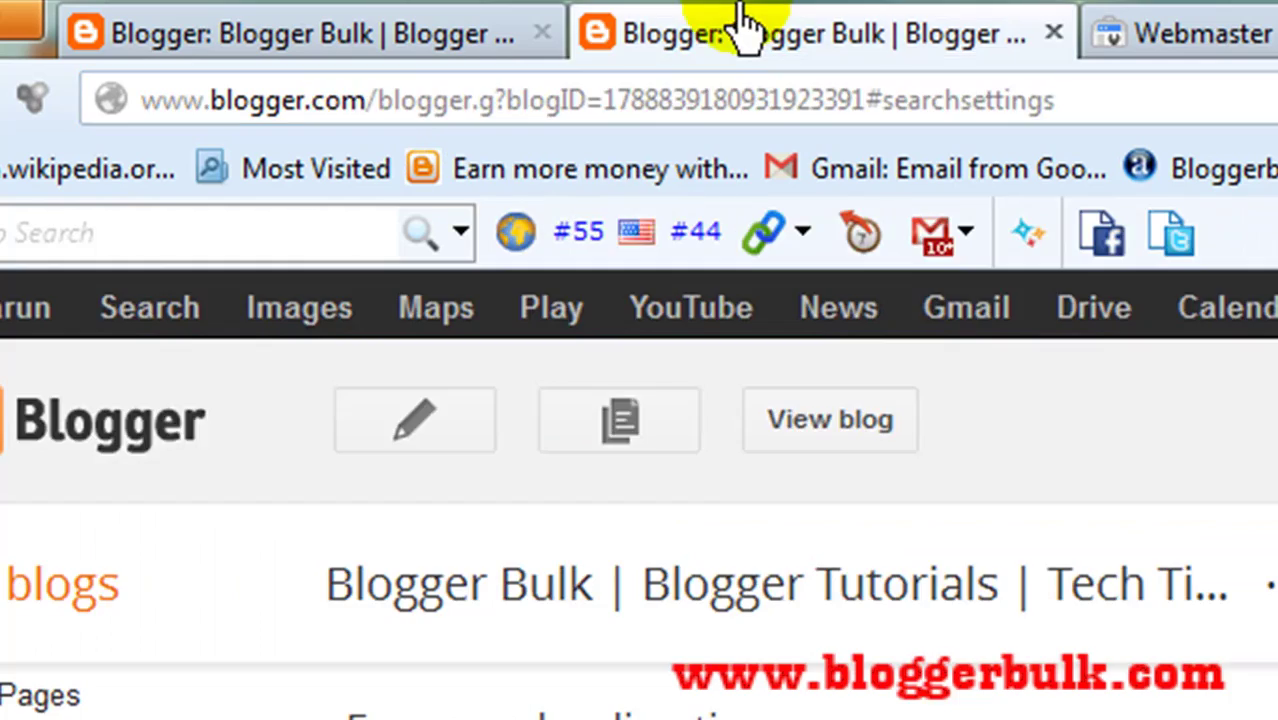
scroll(826, 206, up, 3)
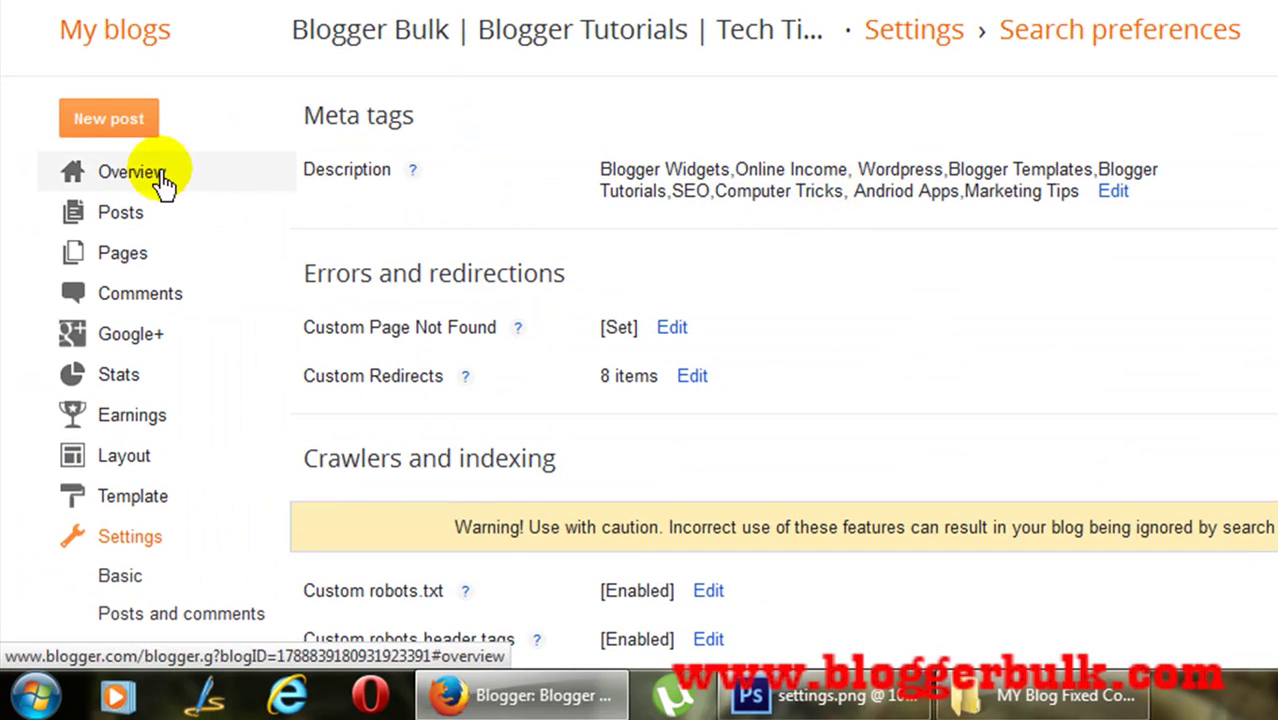
scroll(165, 362, down, 3)
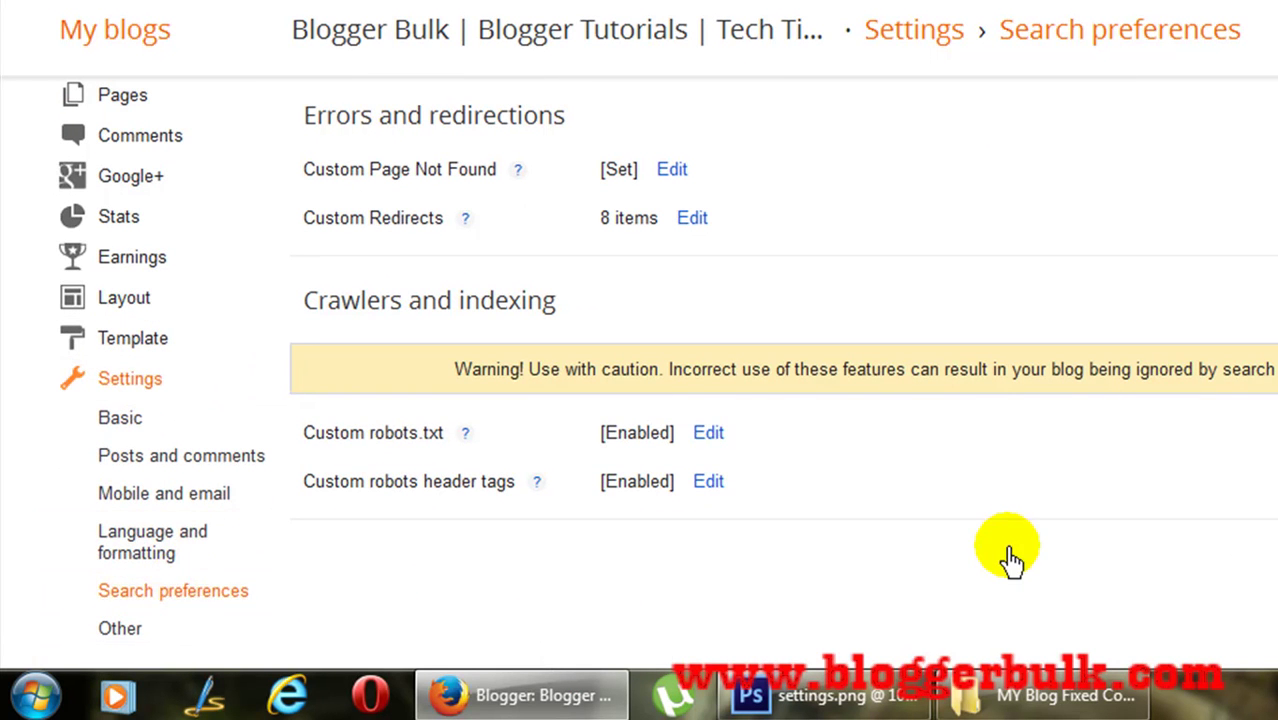
scroll(1004, 546, up, 3)
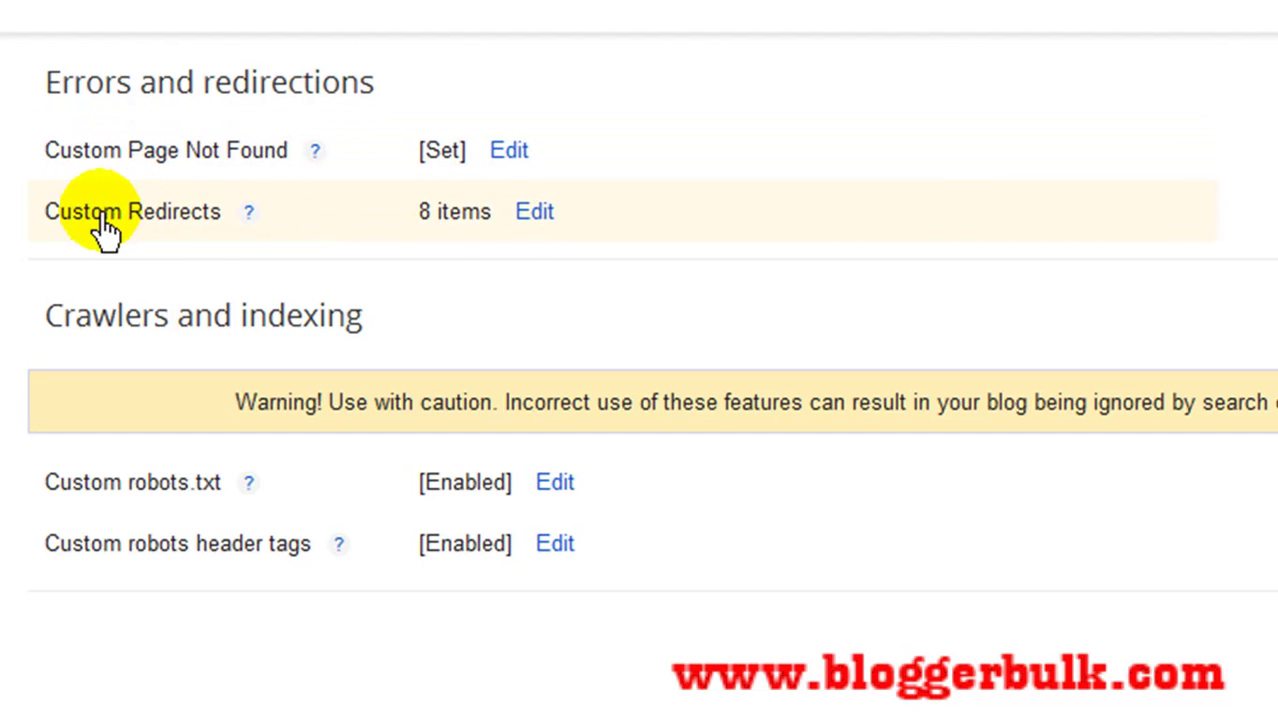
drag(92, 214, 213, 230)
click(215, 235)
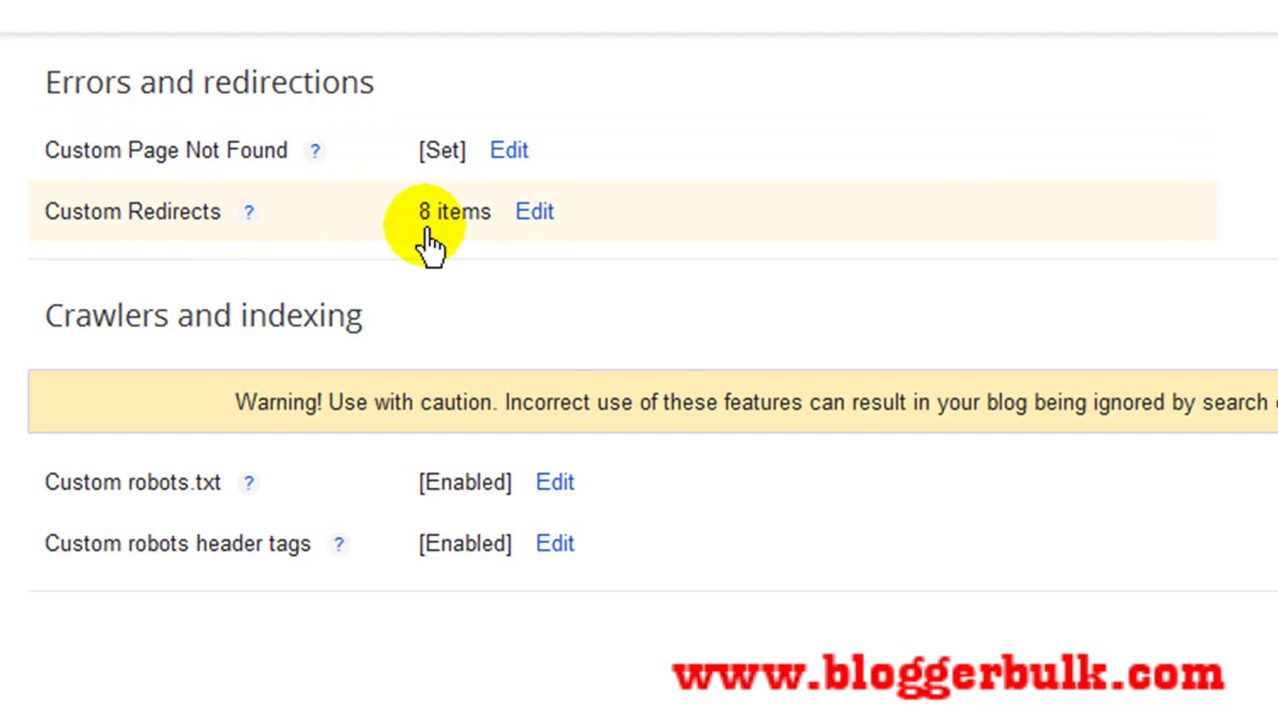
Add a new custom redirect with From set to /2013/07/beautiful-jquery-and-css-dropdown-menu.html
click(535, 213)
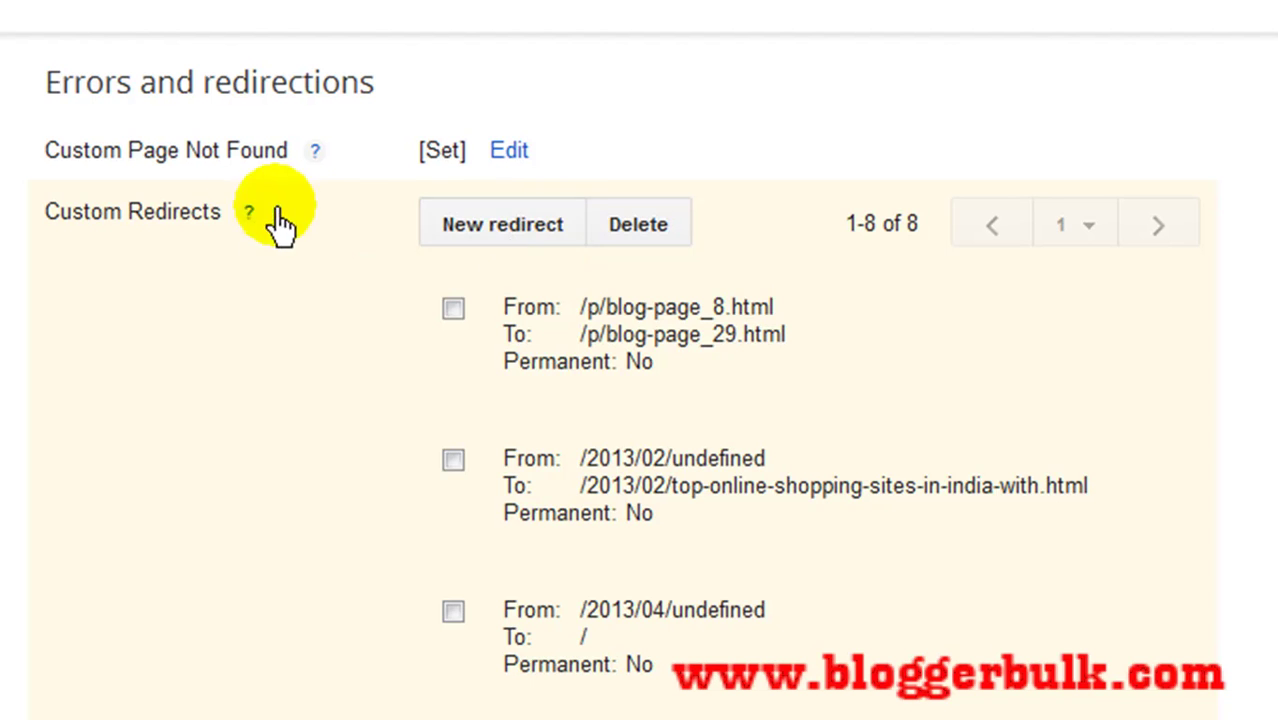
click(502, 240)
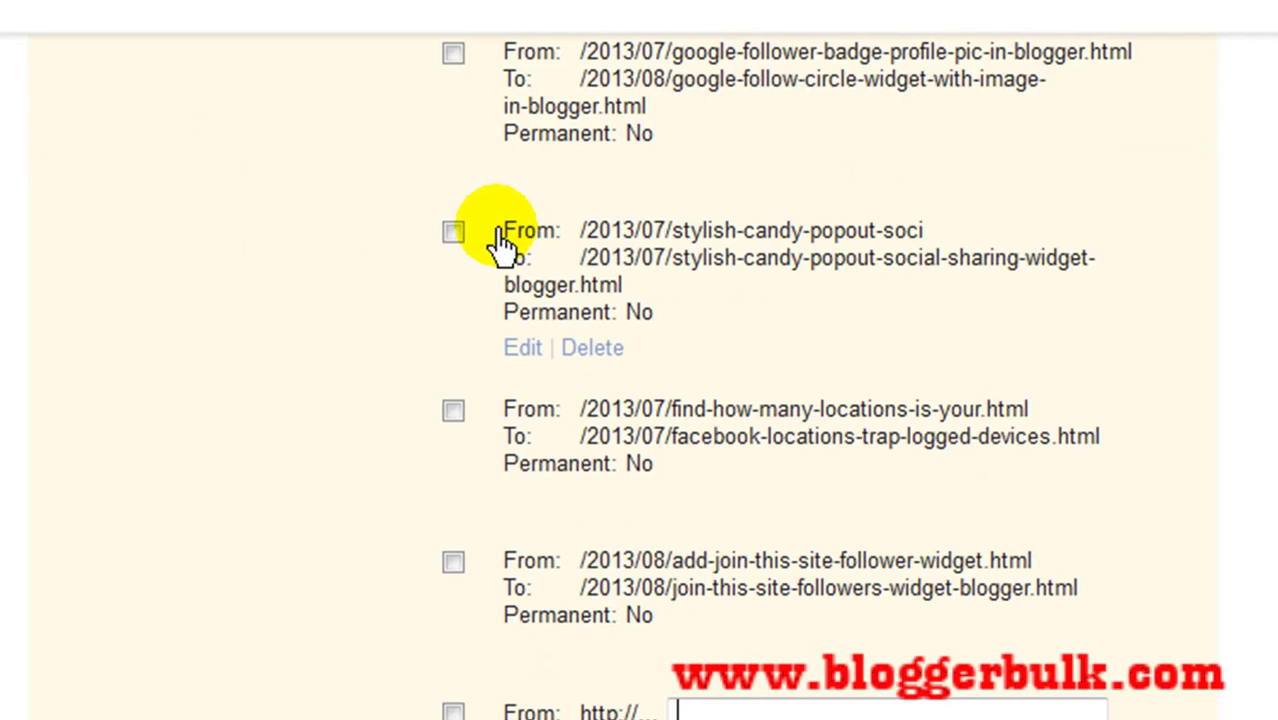
scroll(846, 445, down, 3)
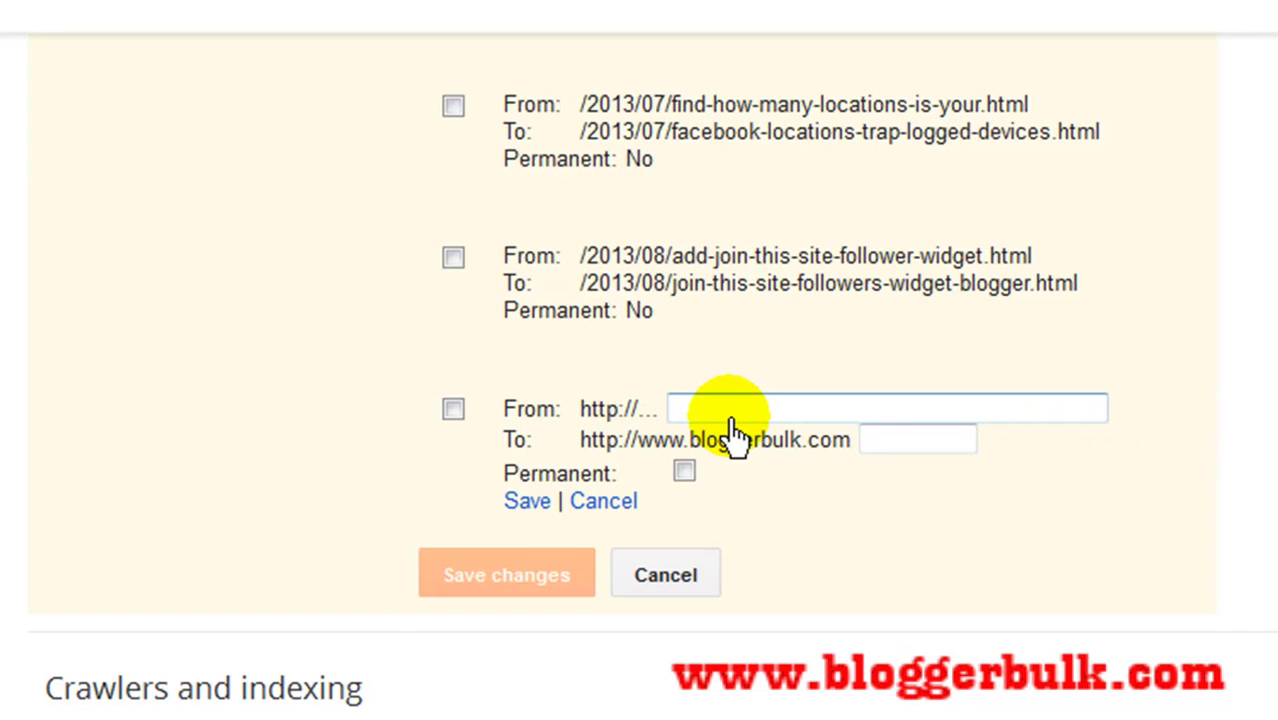
key(ctrl+v)
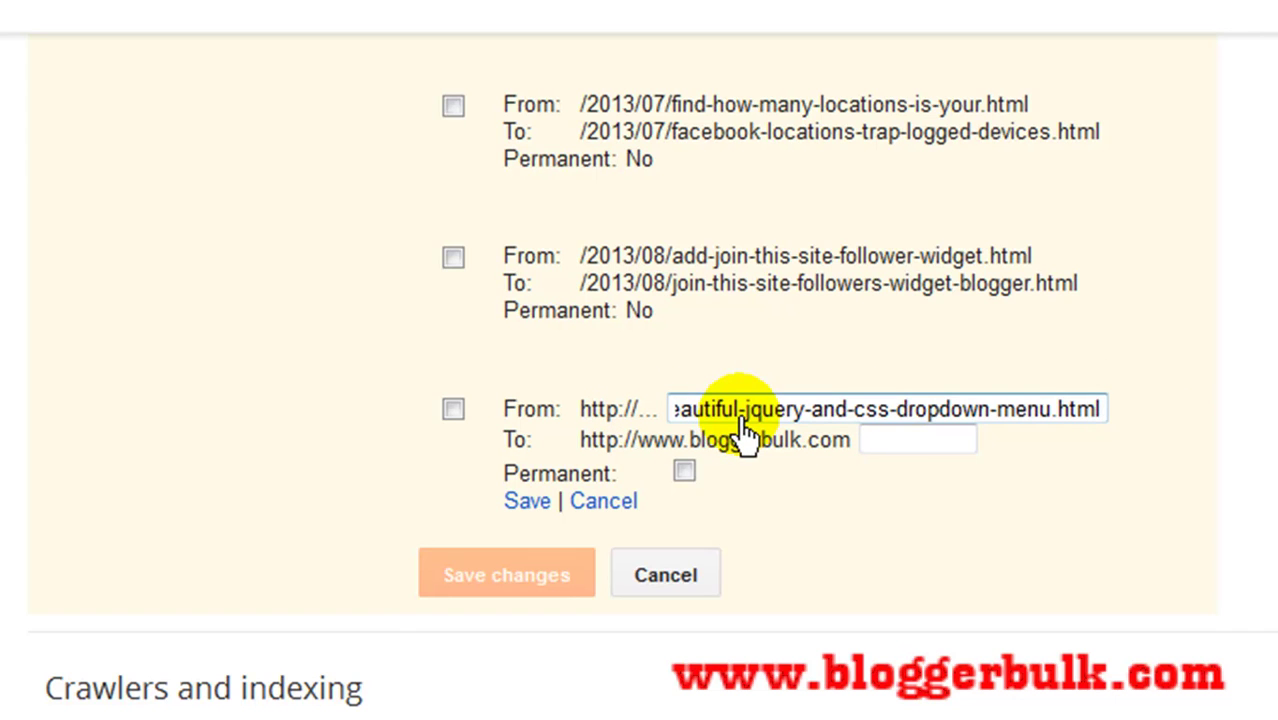
key(Home)
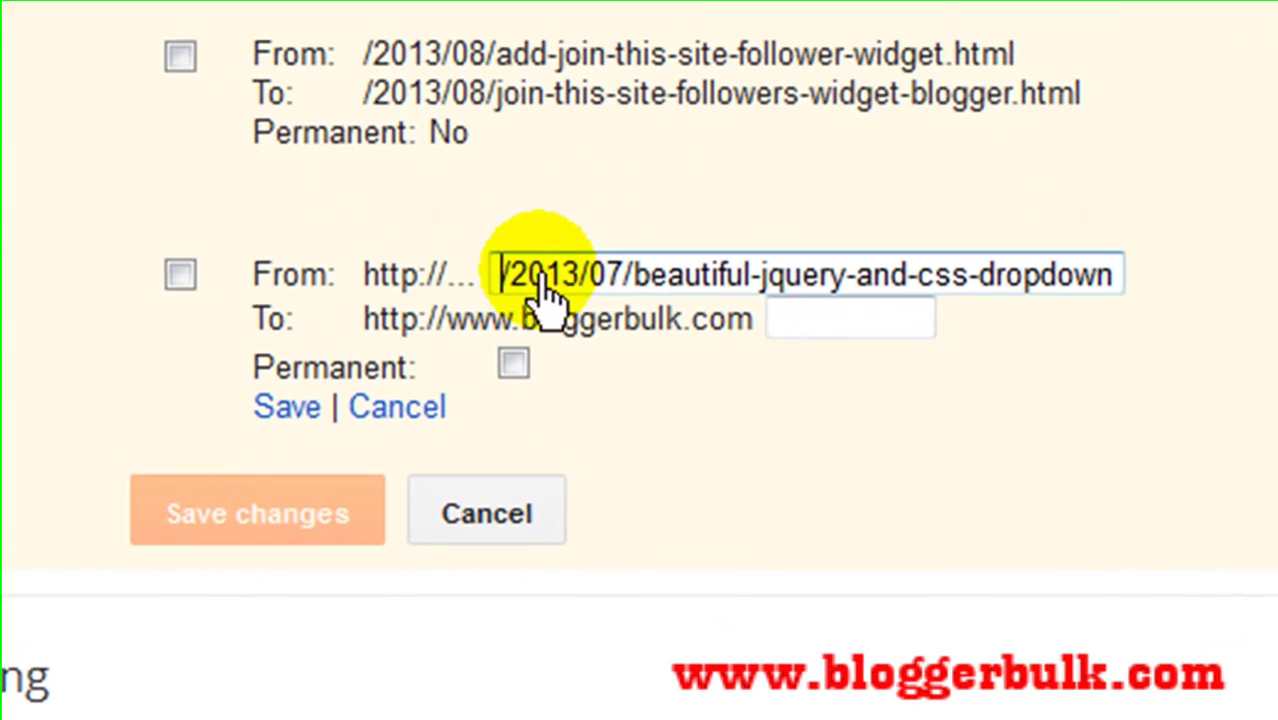
key(Right)
key(Right)
key(Right)
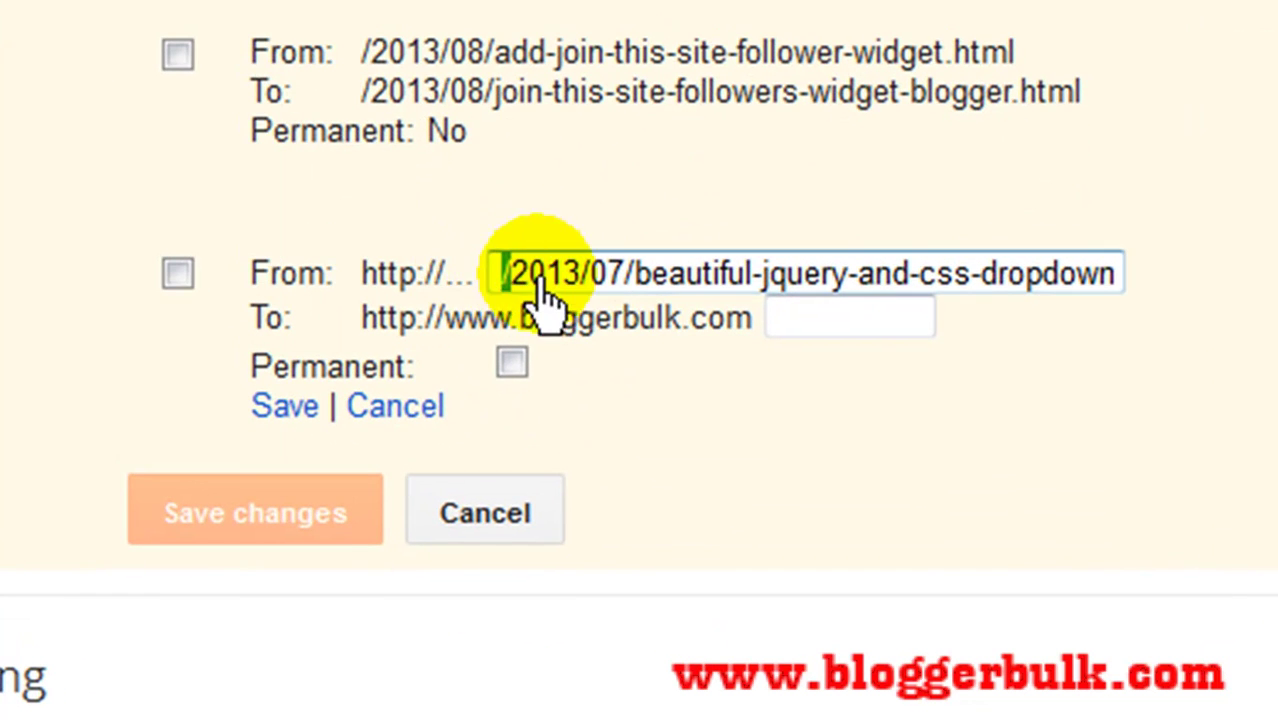
key(Home)
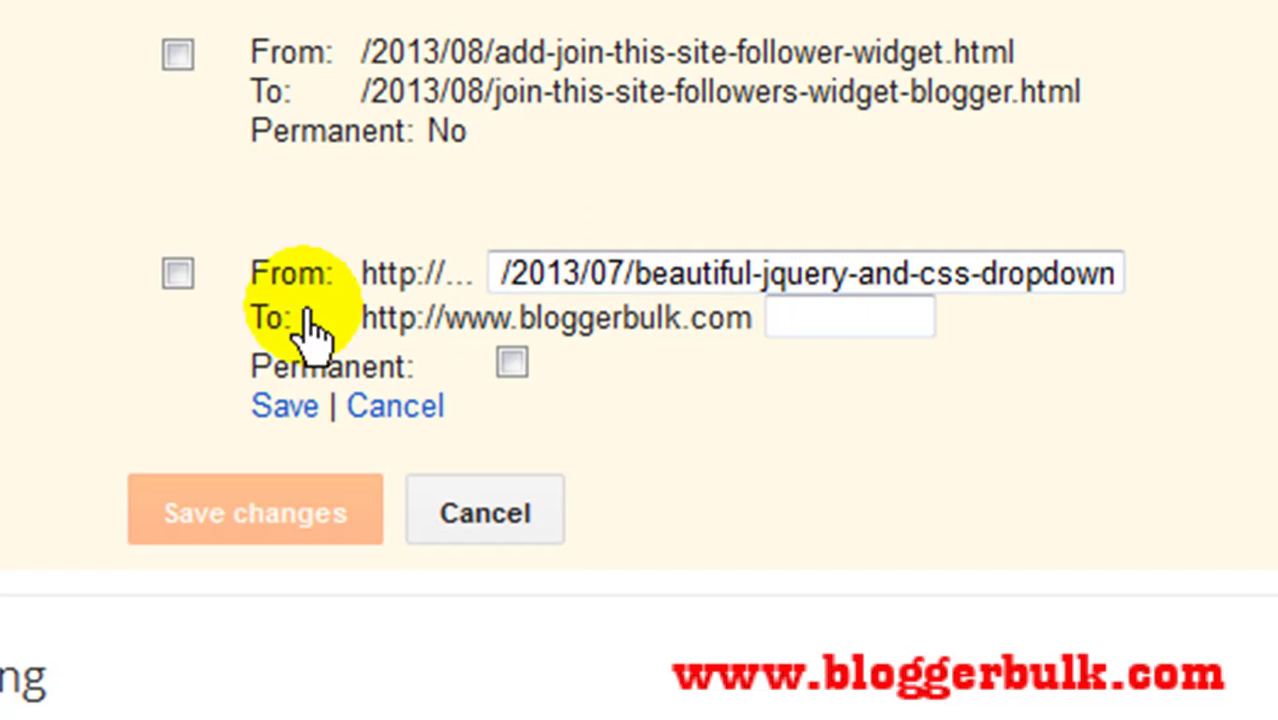
click(800, 345)
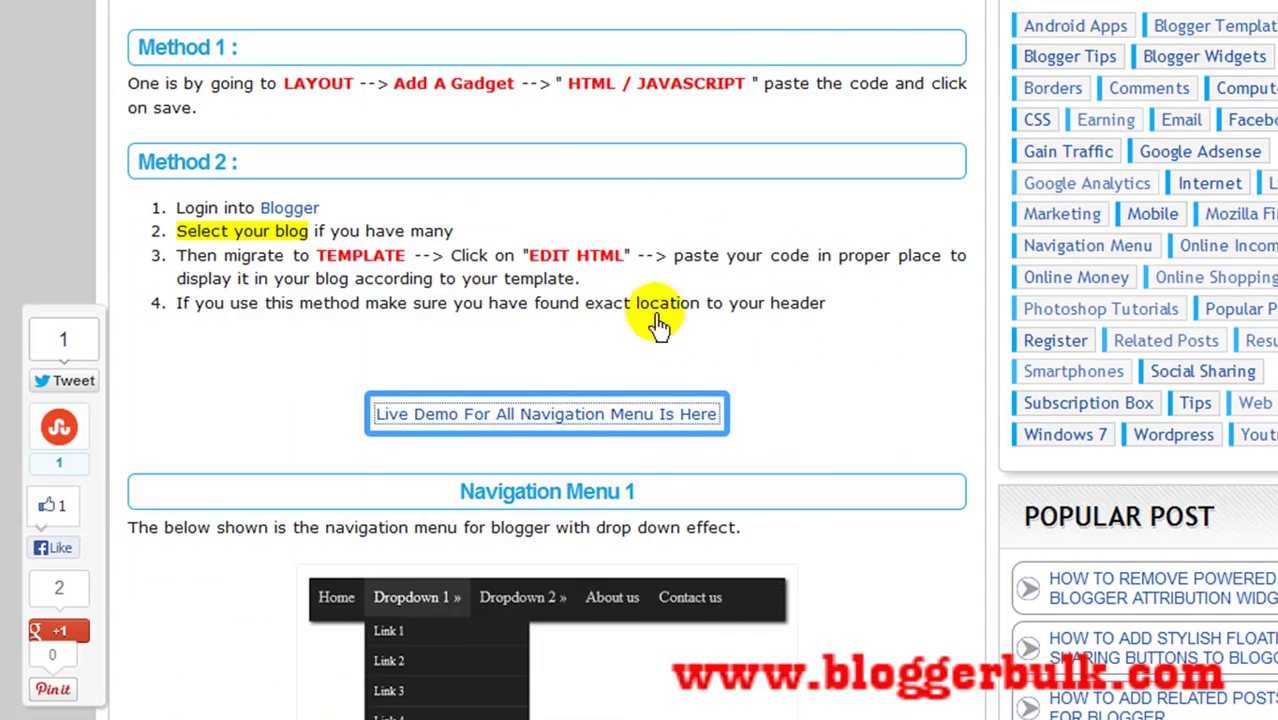
Paste the broken URL into the address bar to compare it, then restore the working post's address
scroll(658, 325, up, 15)
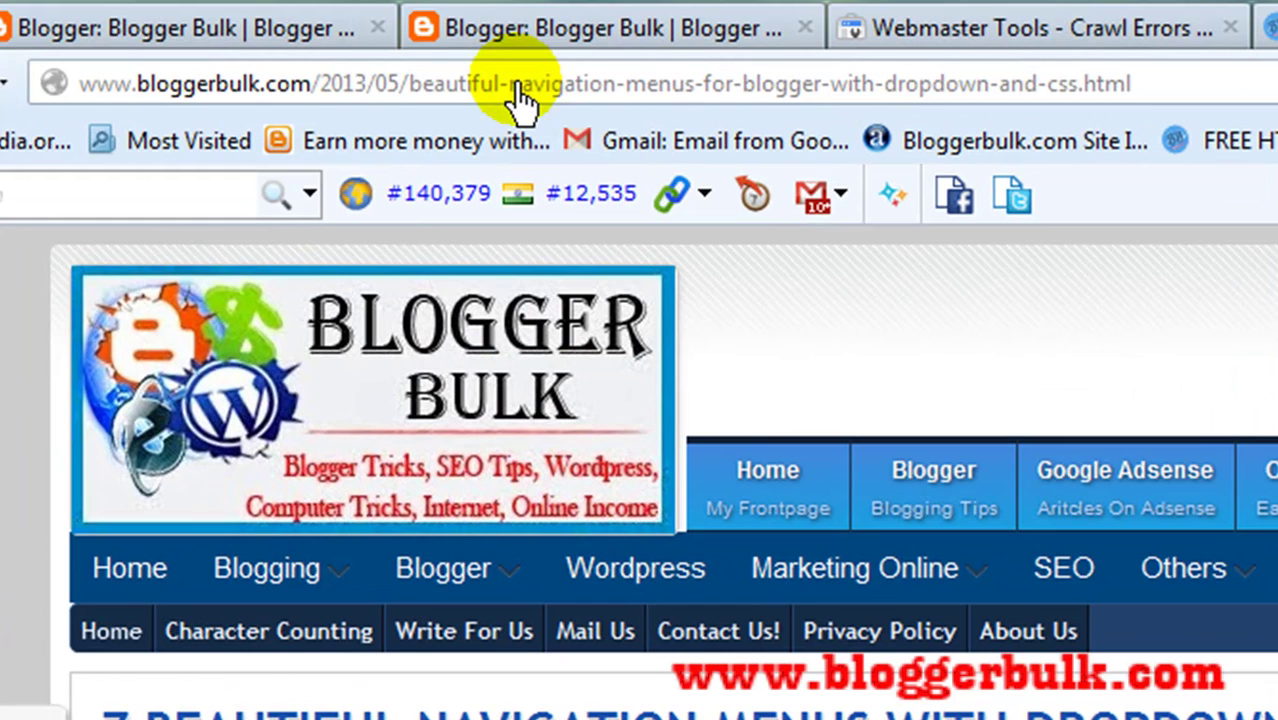
drag(510, 84, 521, 85)
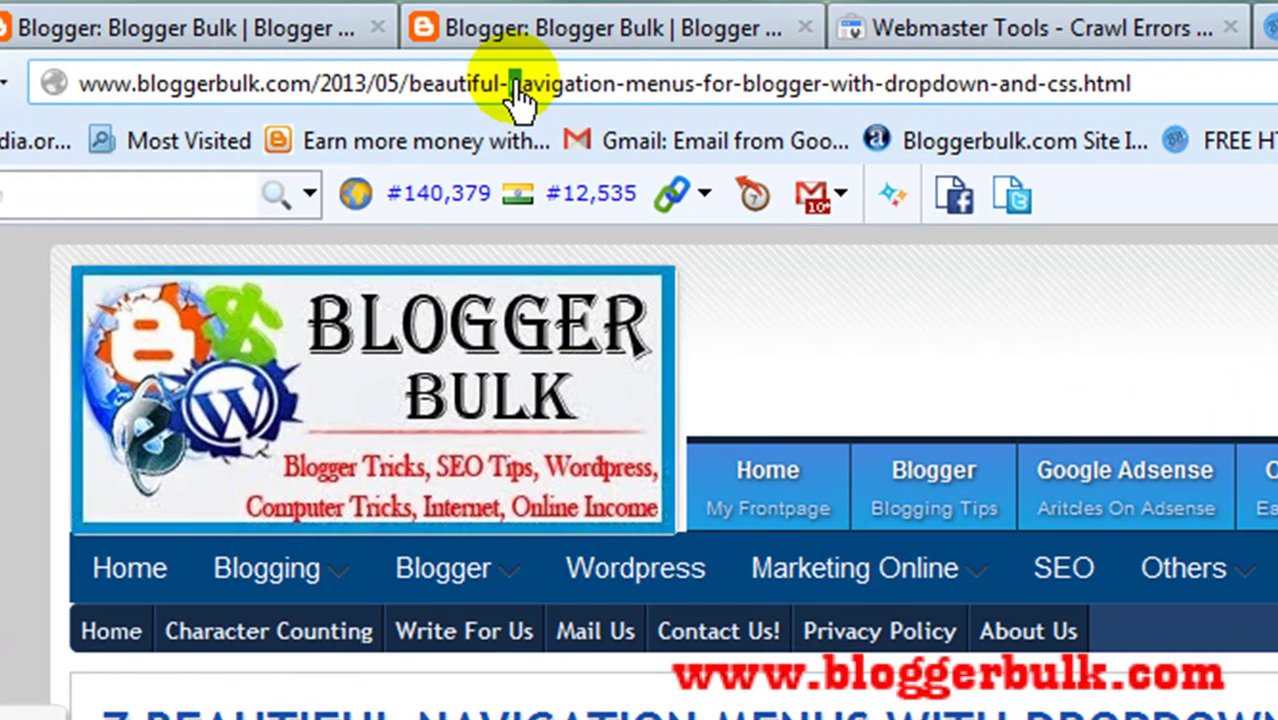
double_click(672, 84)
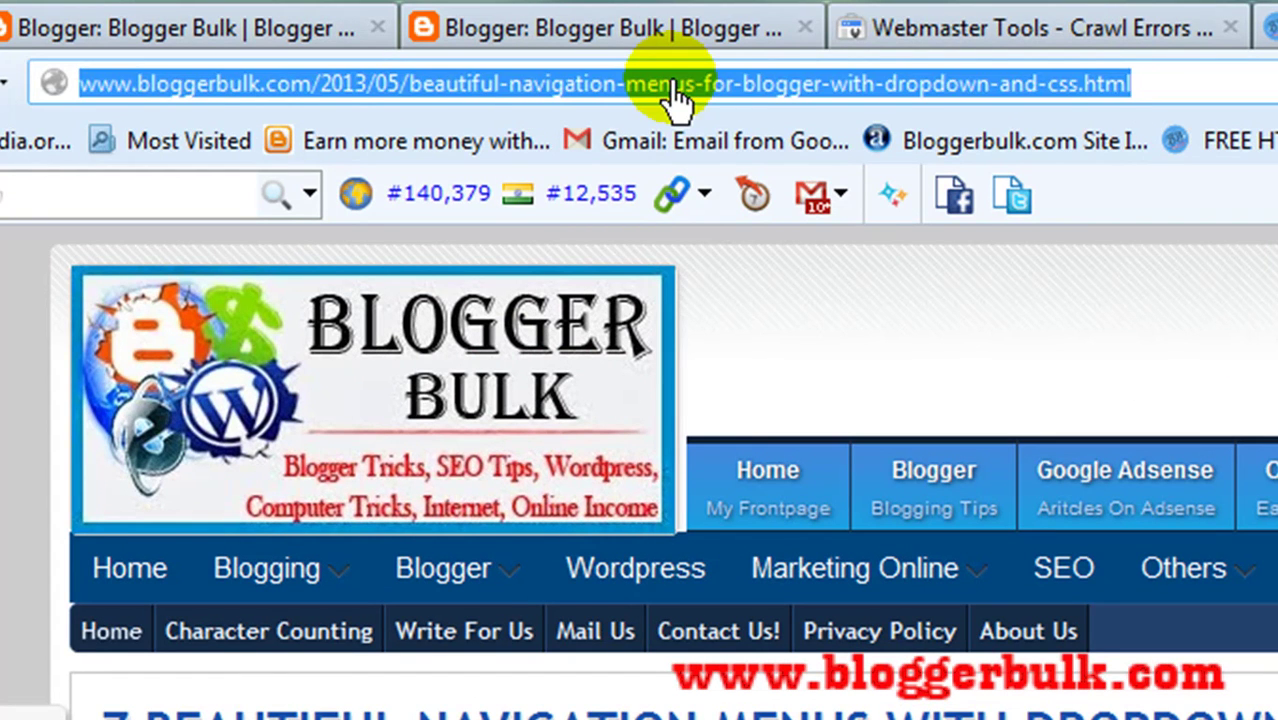
click(672, 84)
key(ctrl+a)
text(www.bloggerbulk.com/2013/07/beautiful-jquery-and-css-dropdown-menu.html)
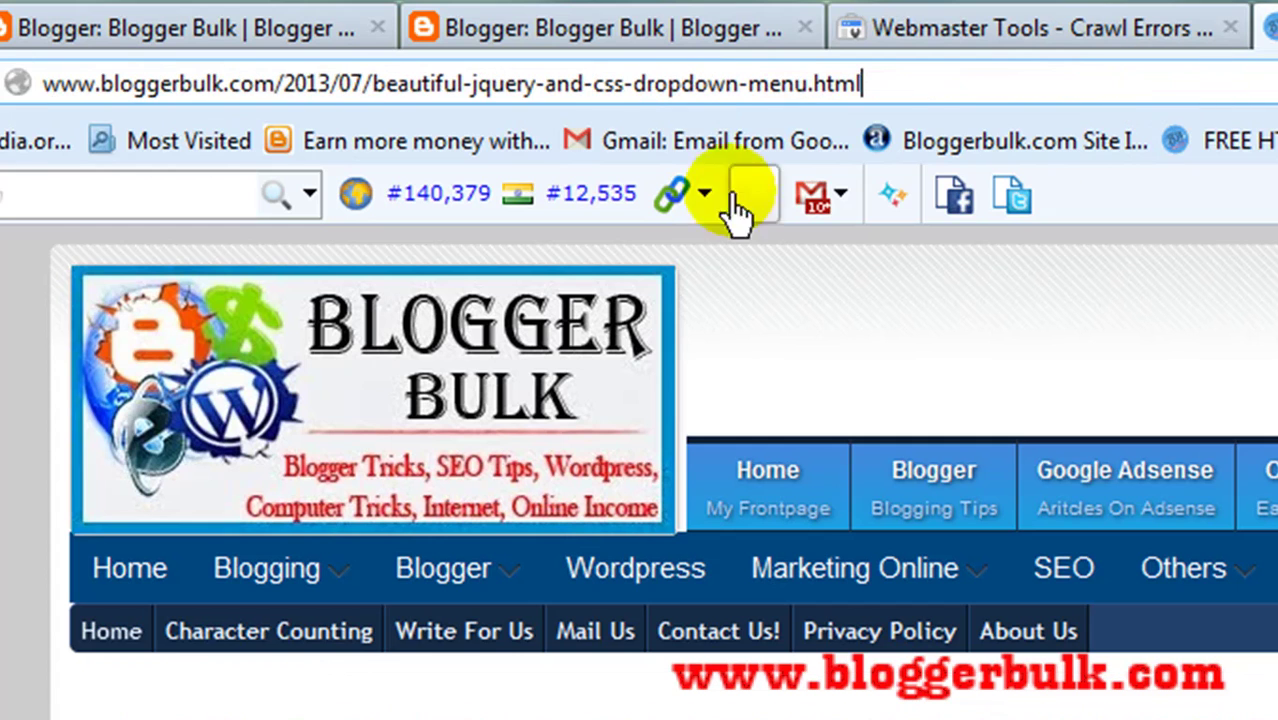
key(Escape)
Copy the path /2013/05/beautiful-navigation-menus-for-blogger-with-dropdown-and-css.html from the address bar
drag(1172, 84, 310, 86)
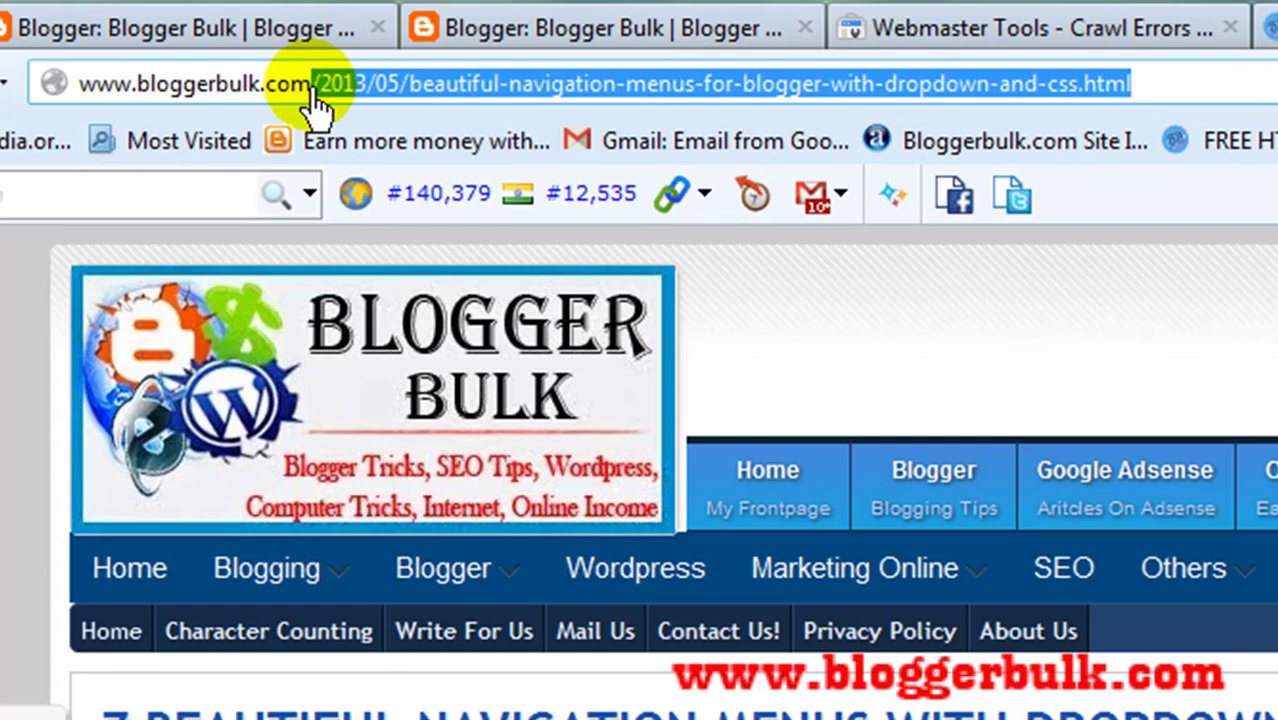
right_click(325, 88)
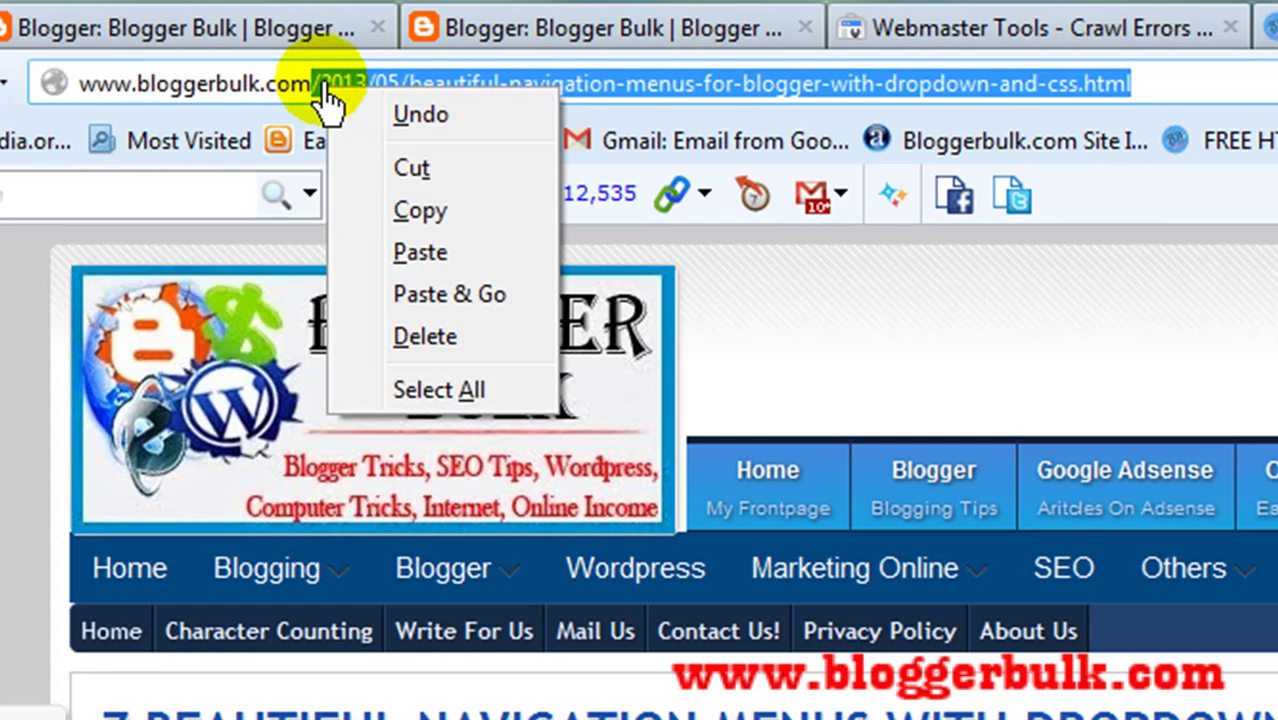
click(420, 212)
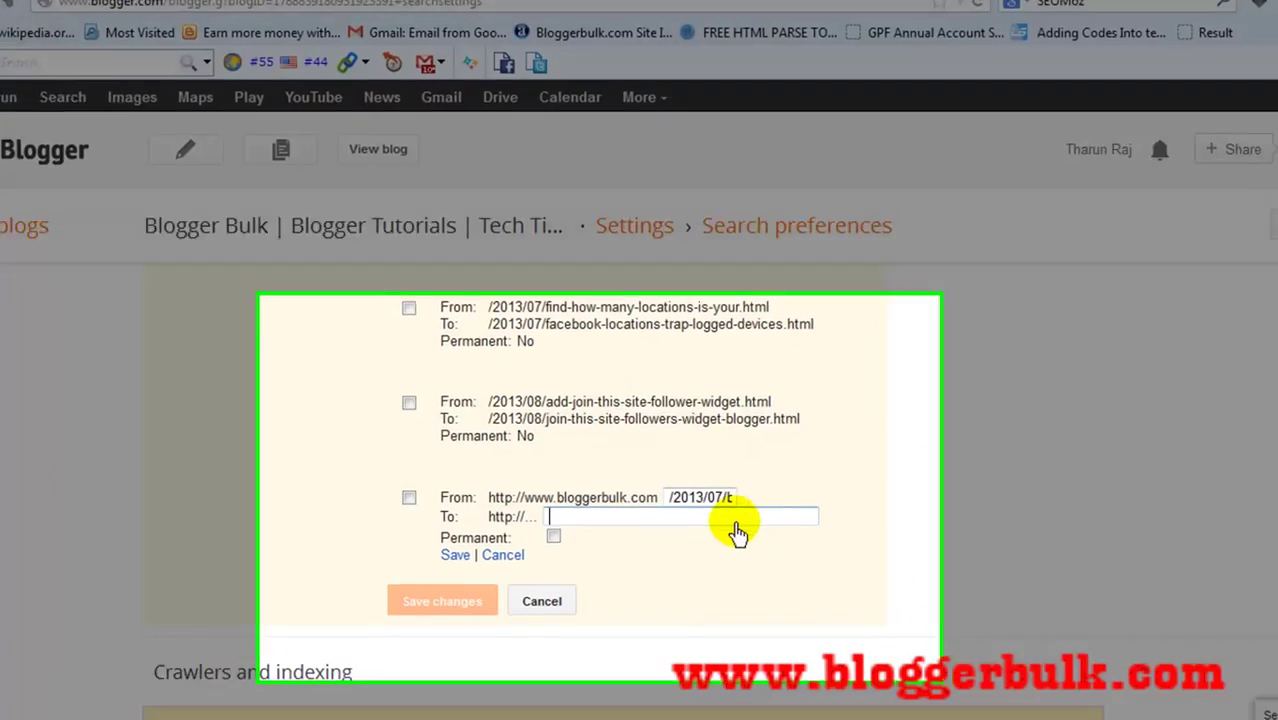
Paste the navigation-menus post path into the redirect's To field, check its leading slash, and go to the 404 tab
click(725, 518)
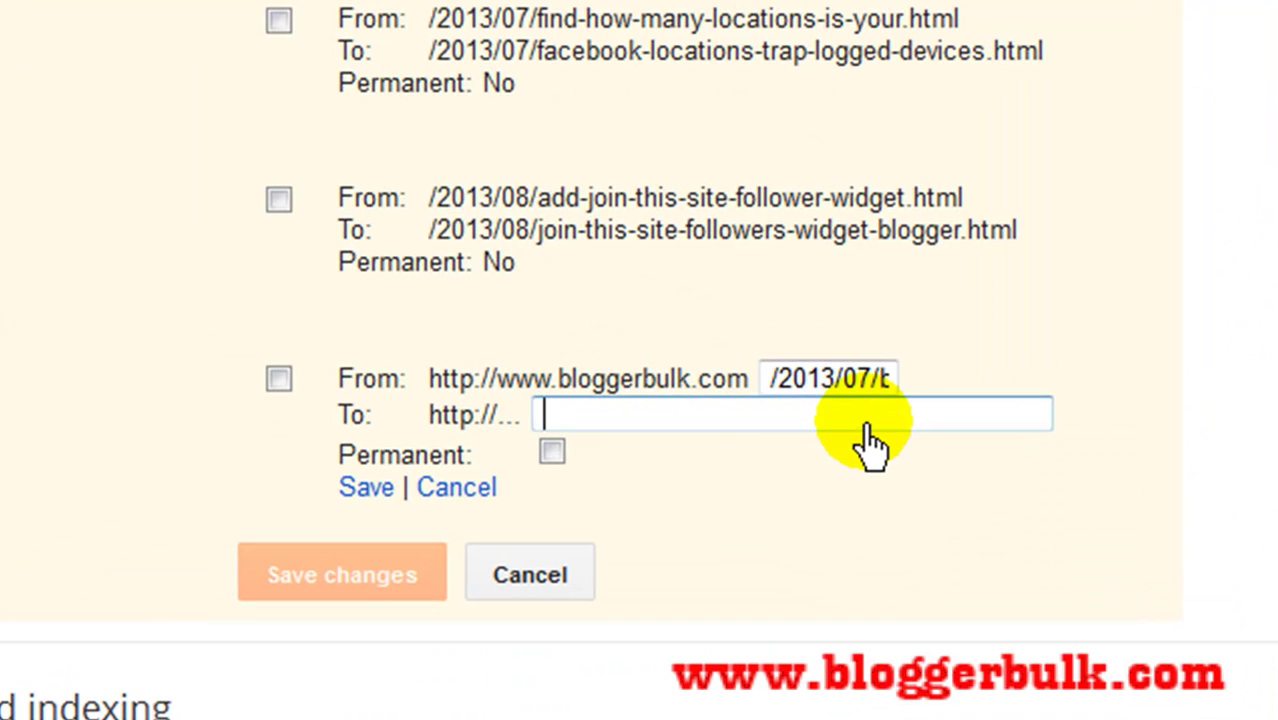
key(ctrl+v)
click(814, 418)
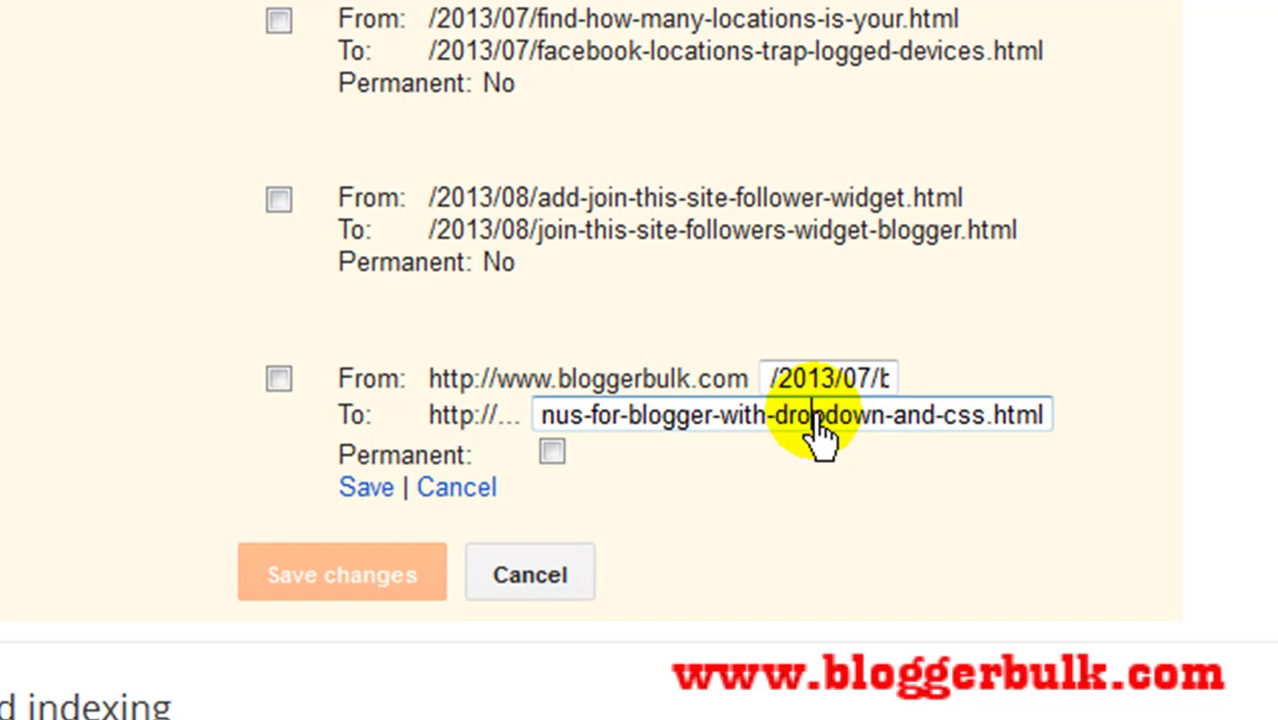
key(Home)
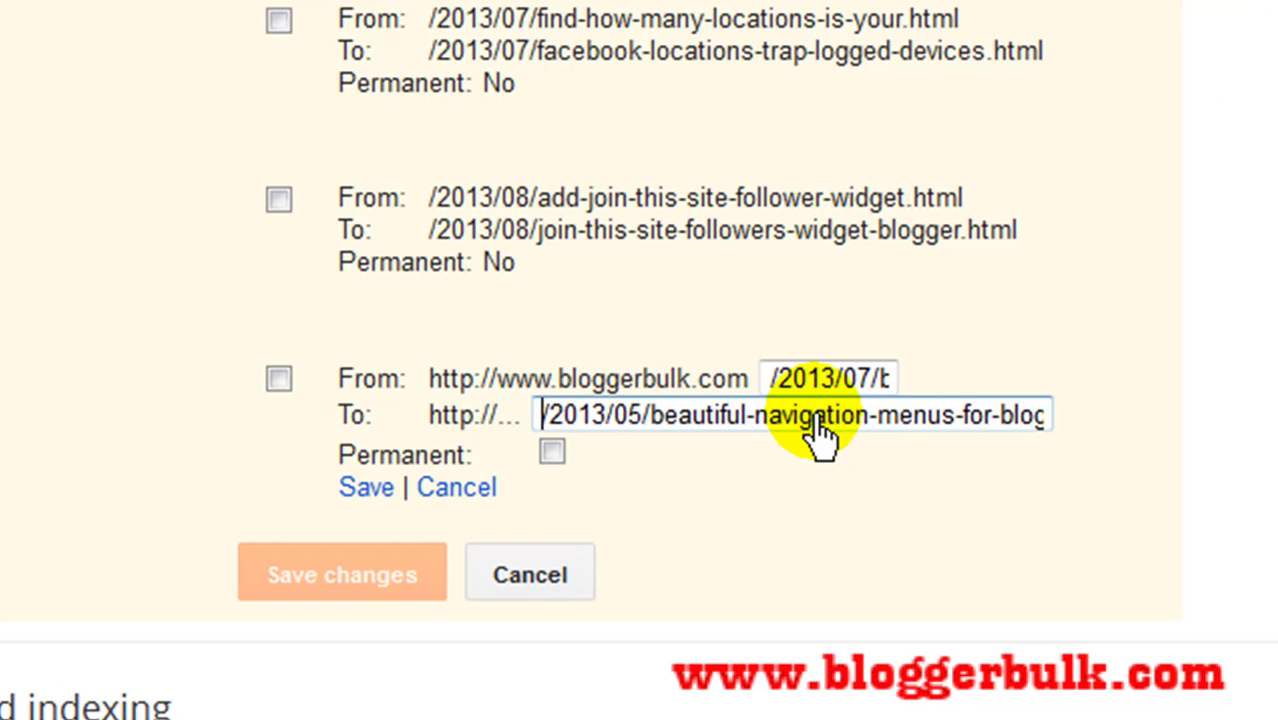
click(554, 416)
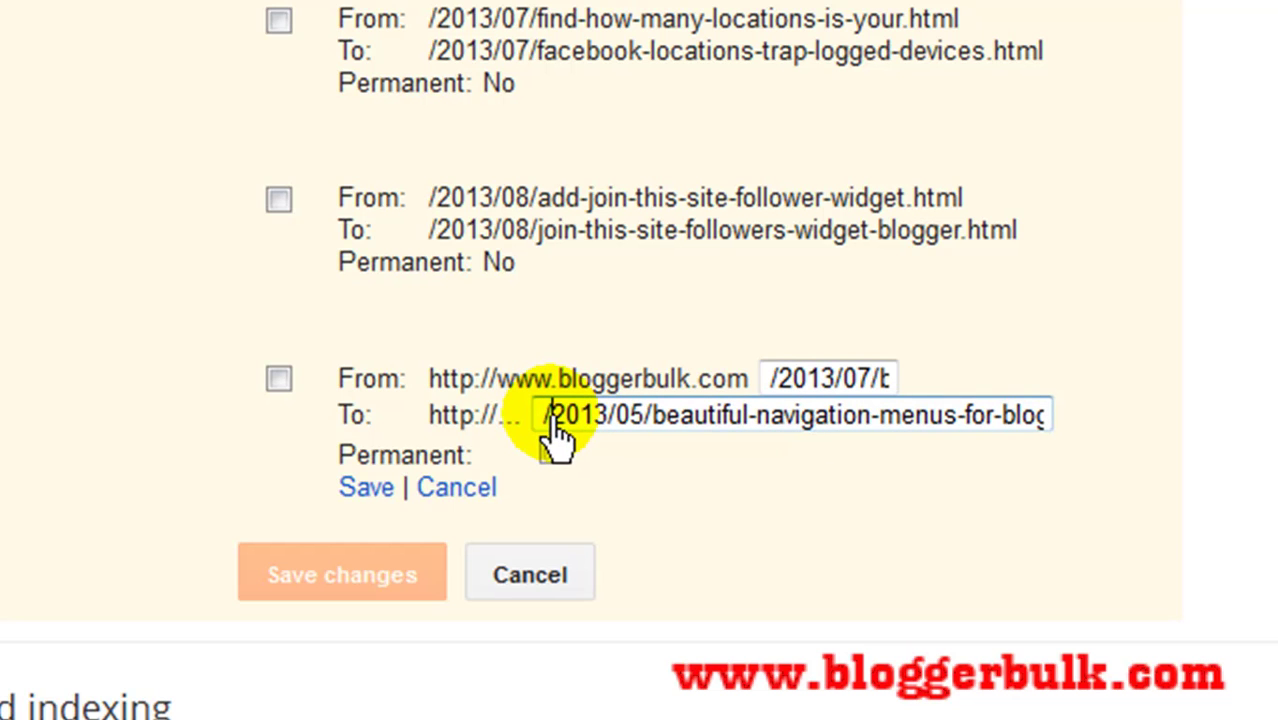
drag(556, 414, 541, 414)
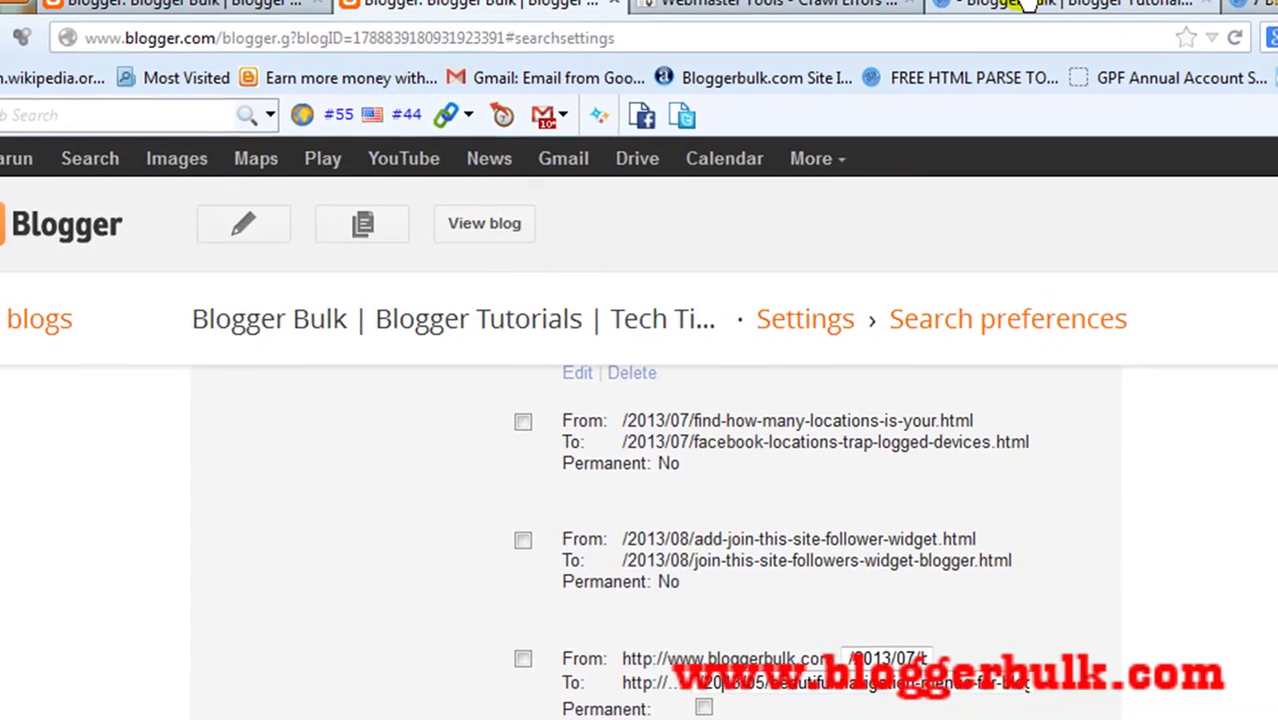
key(ctrl+Tab)
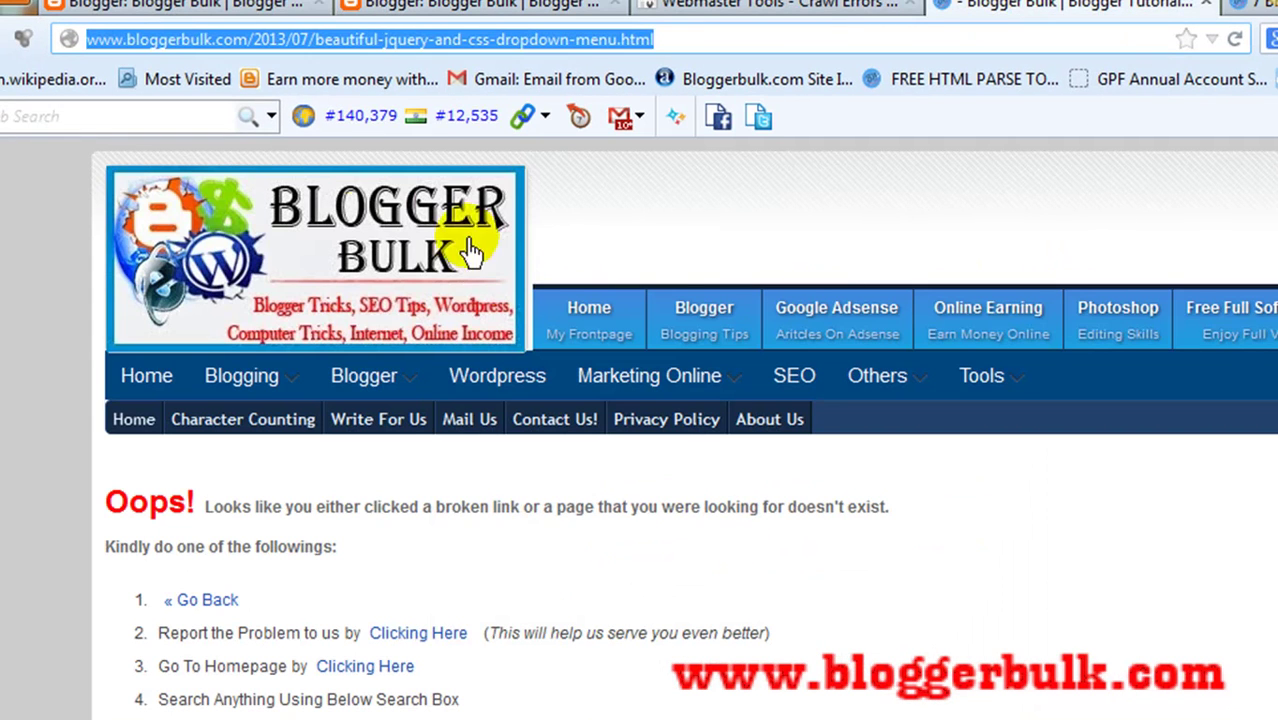
Check the Not found details in Webmaster Tools, then return to Blogger's Search preferences tab
click(272, 48)
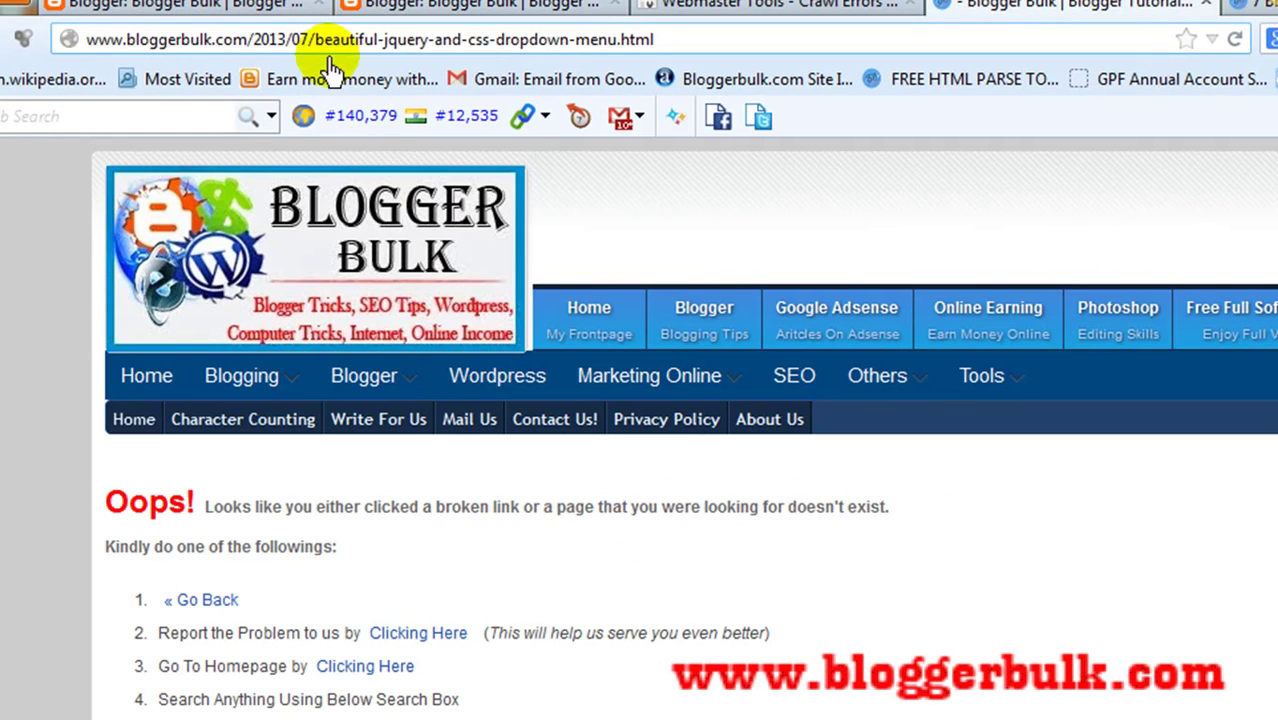
click(478, 508)
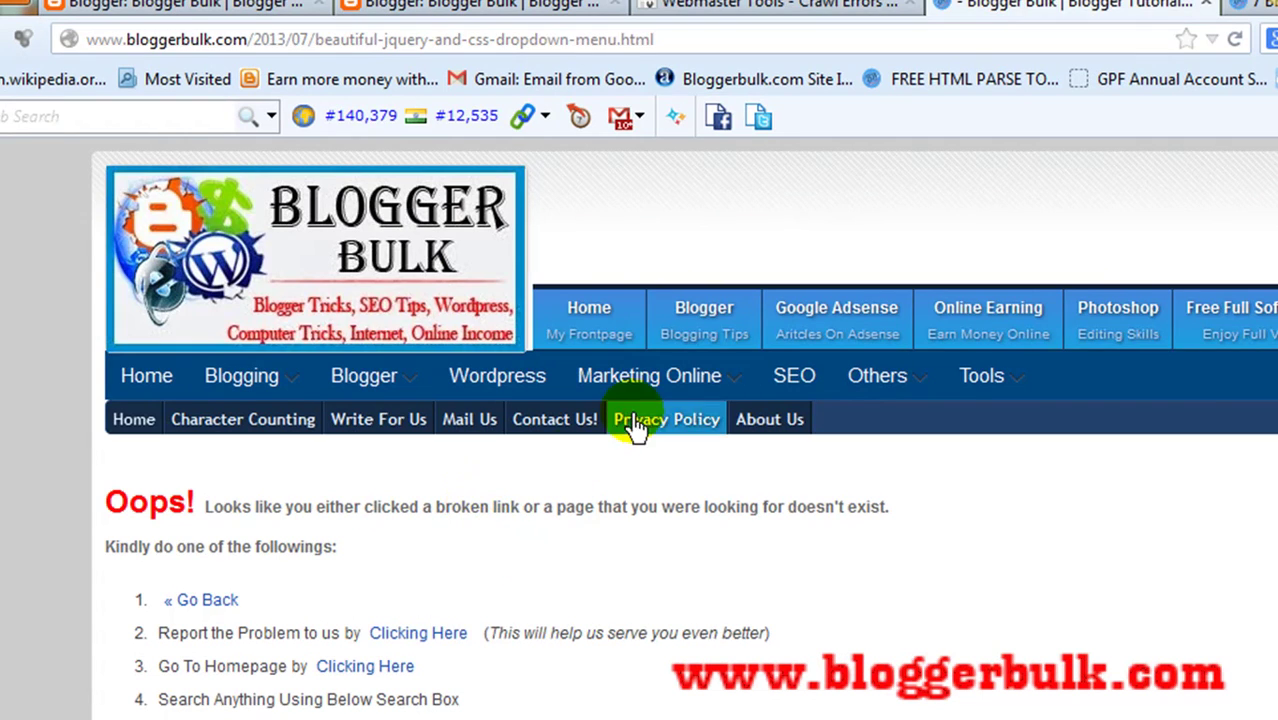
click(806, 8)
click(500, 6)
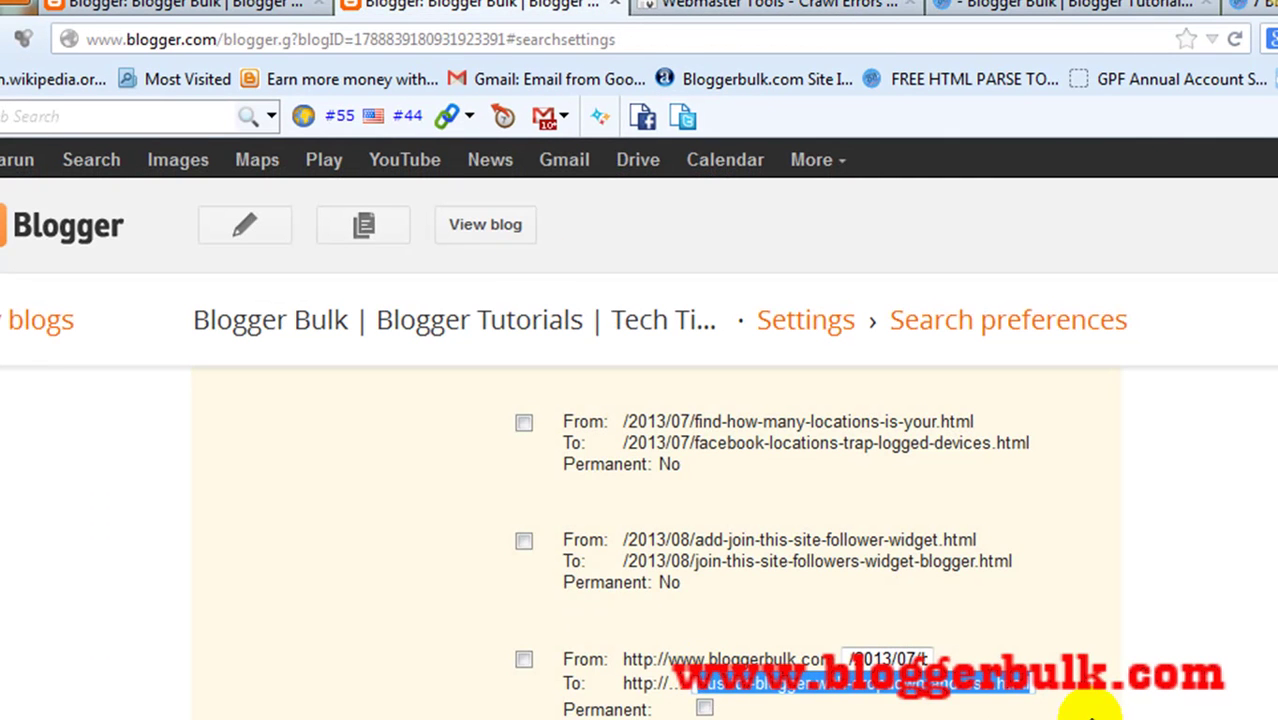
Replace the To field with /2013/05/beautiful-navigation-menus-for-blogger-with-dropdown-and-css.html, save the redirect row, and save changes
key(ctrl+a)
key(BackSpace)
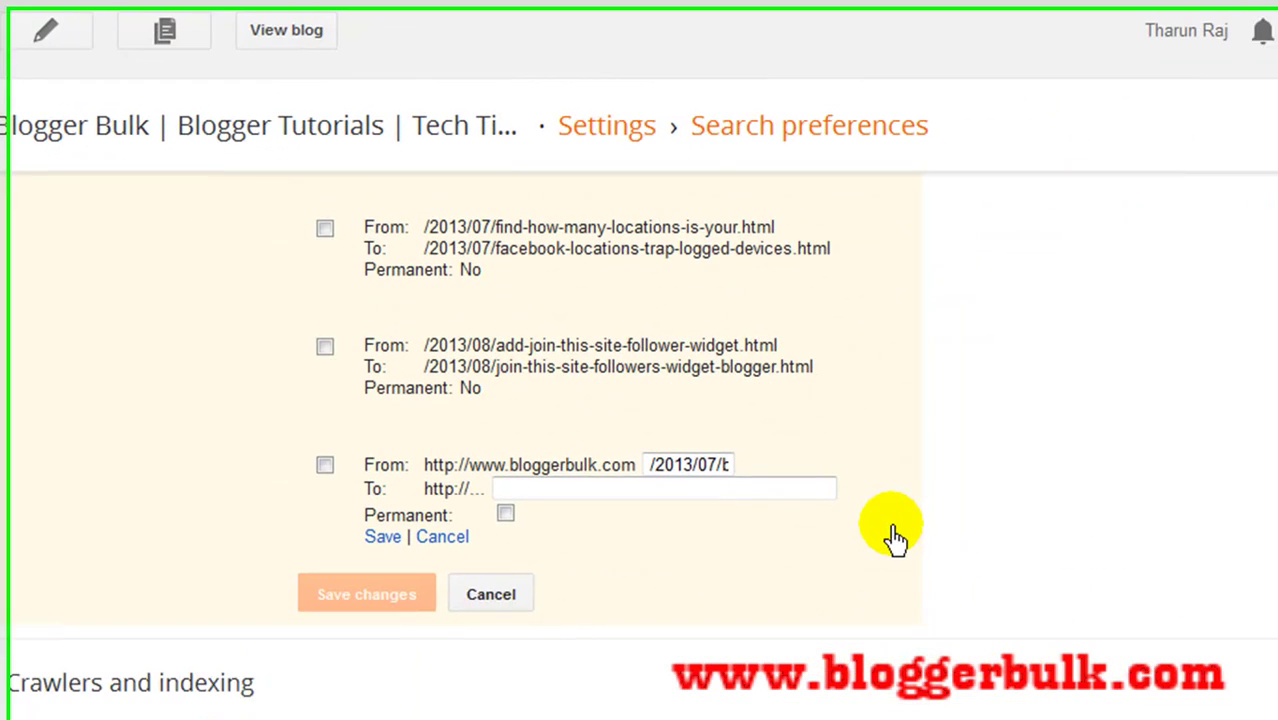
text(/)
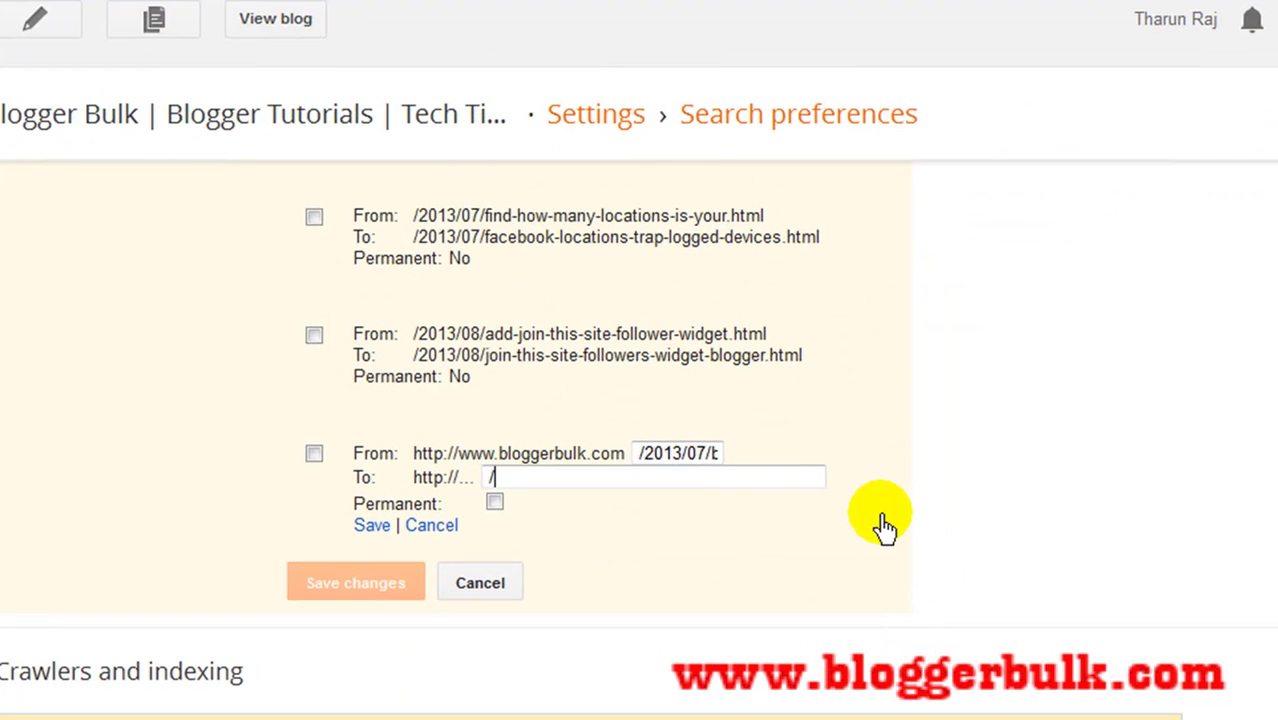
click(493, 484)
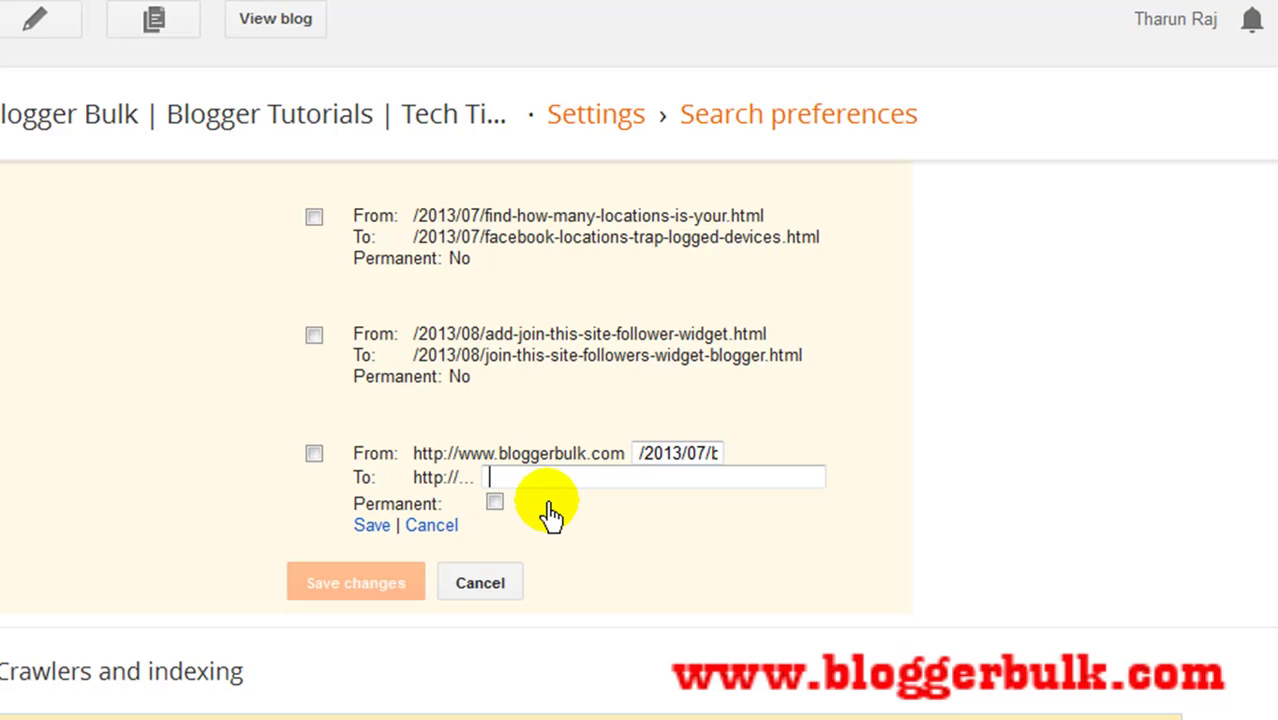
key(ctrl+v)
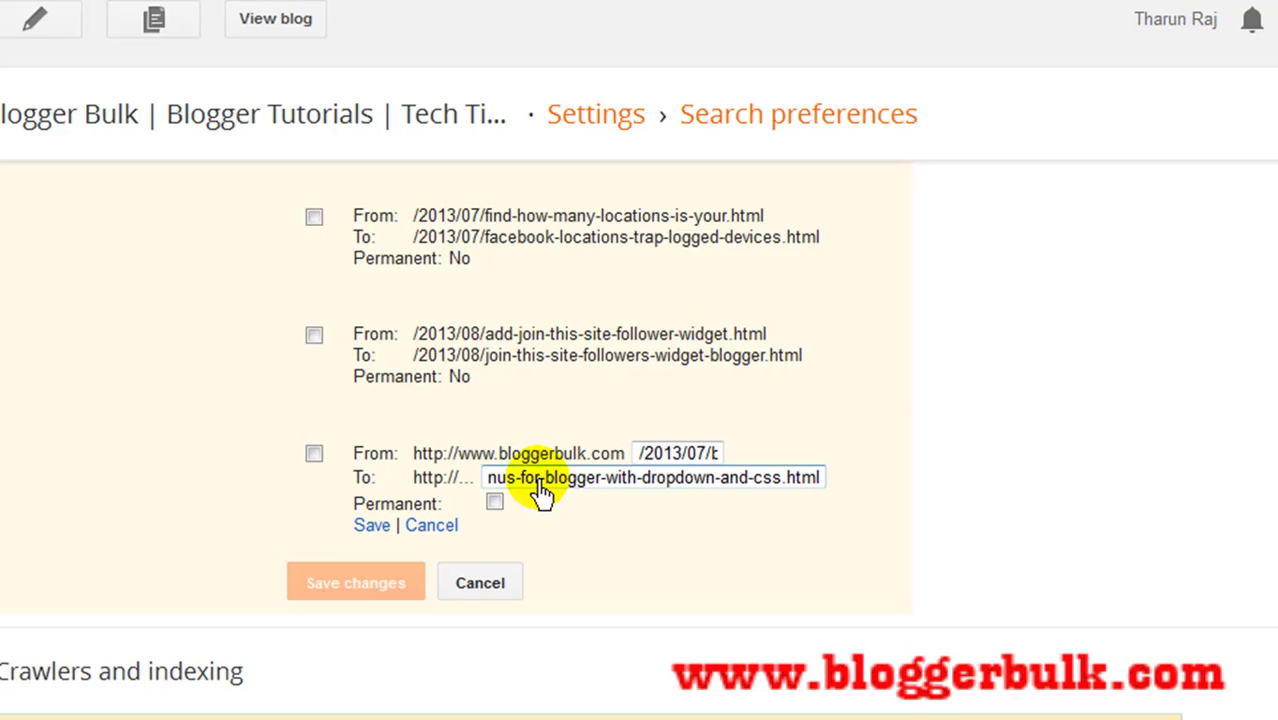
key(Home)
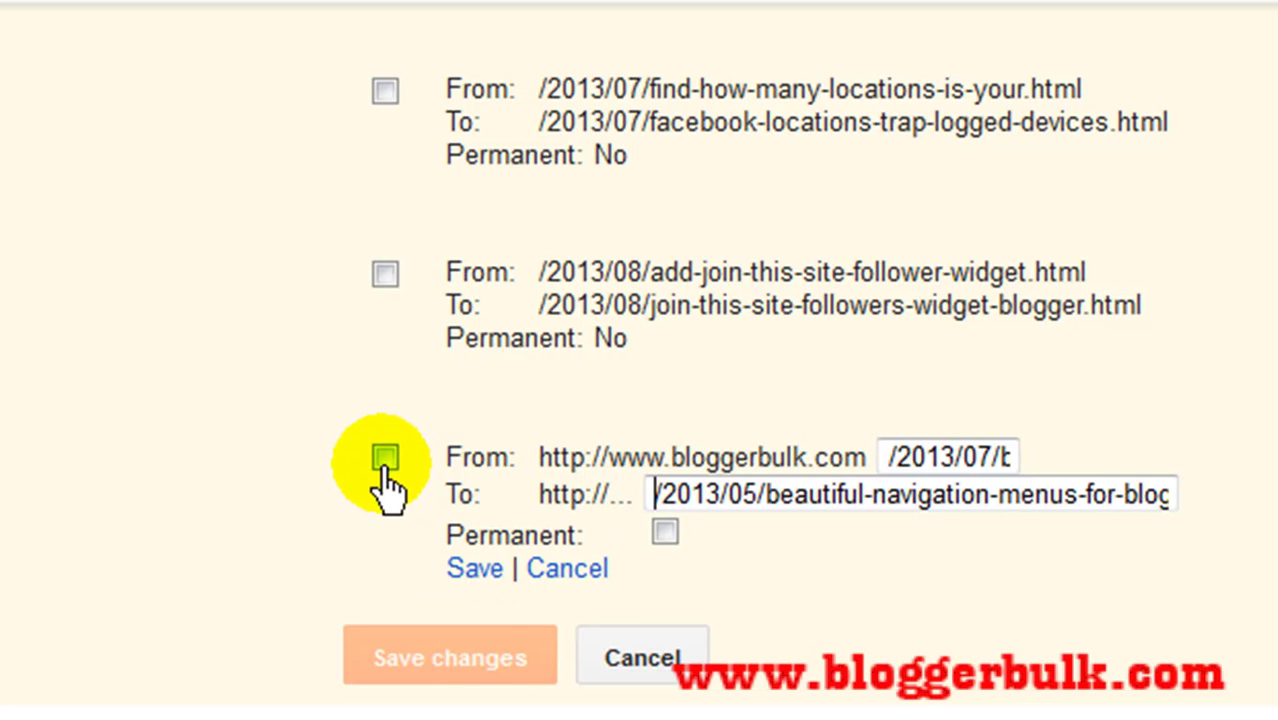
click(471, 577)
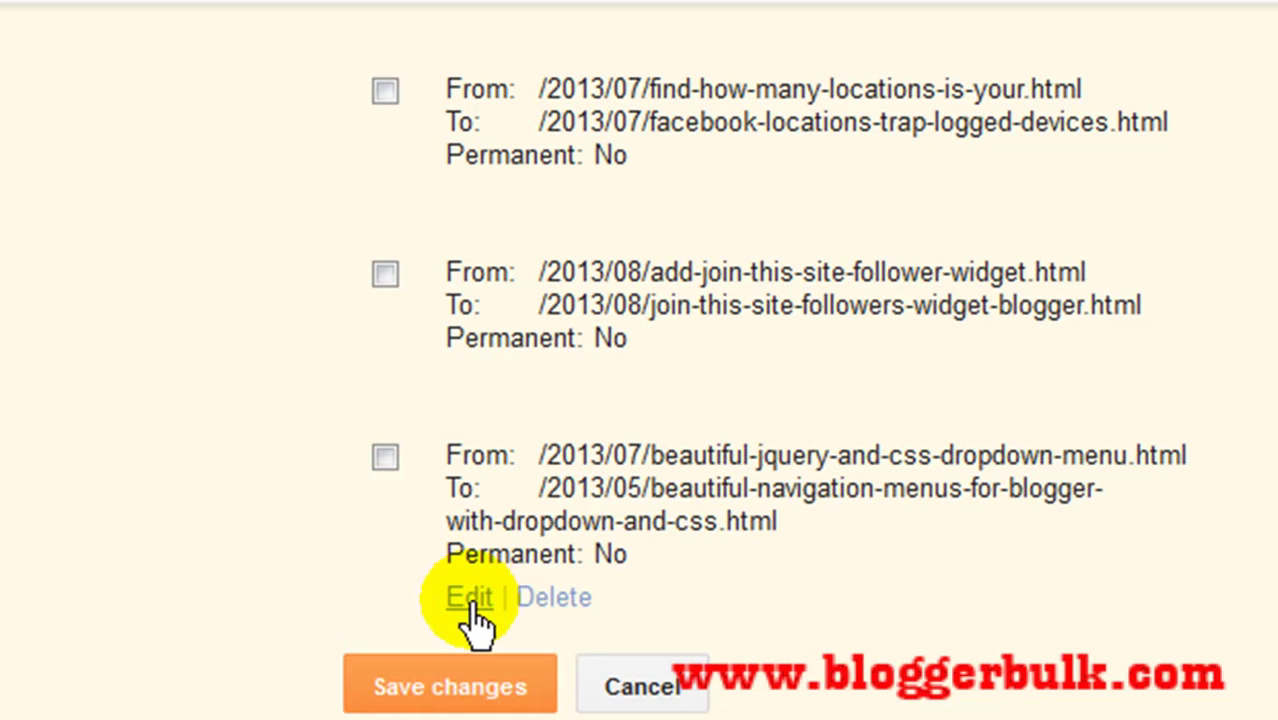
click(478, 700)
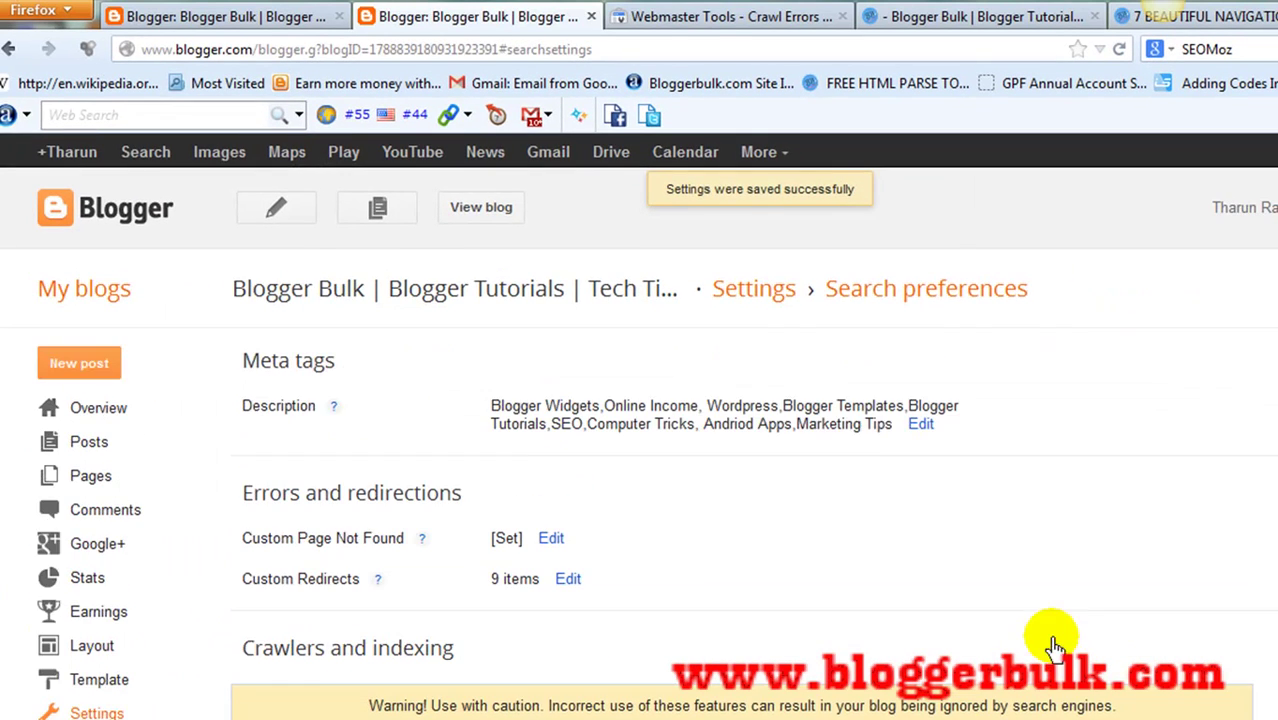
Reload the broken dropdown-menu URL to confirm it now opens the navigation-menus post
click(735, 16)
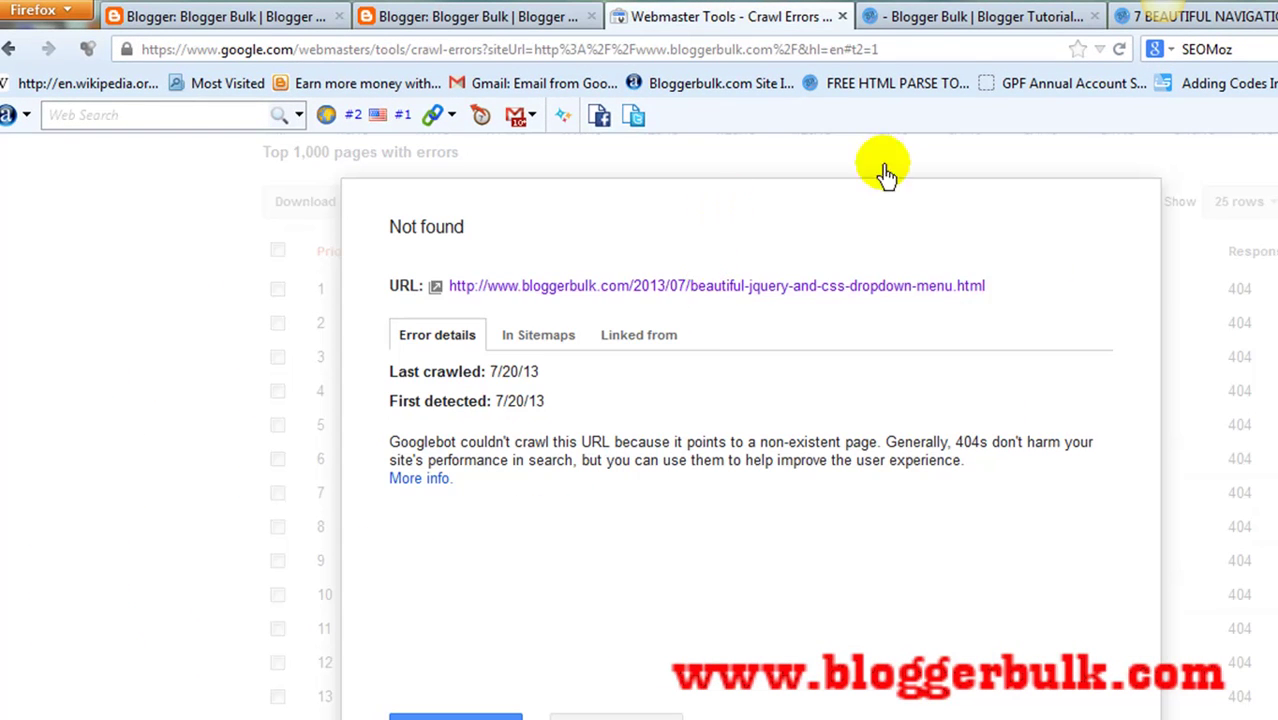
click(890, 16)
click(722, 56)
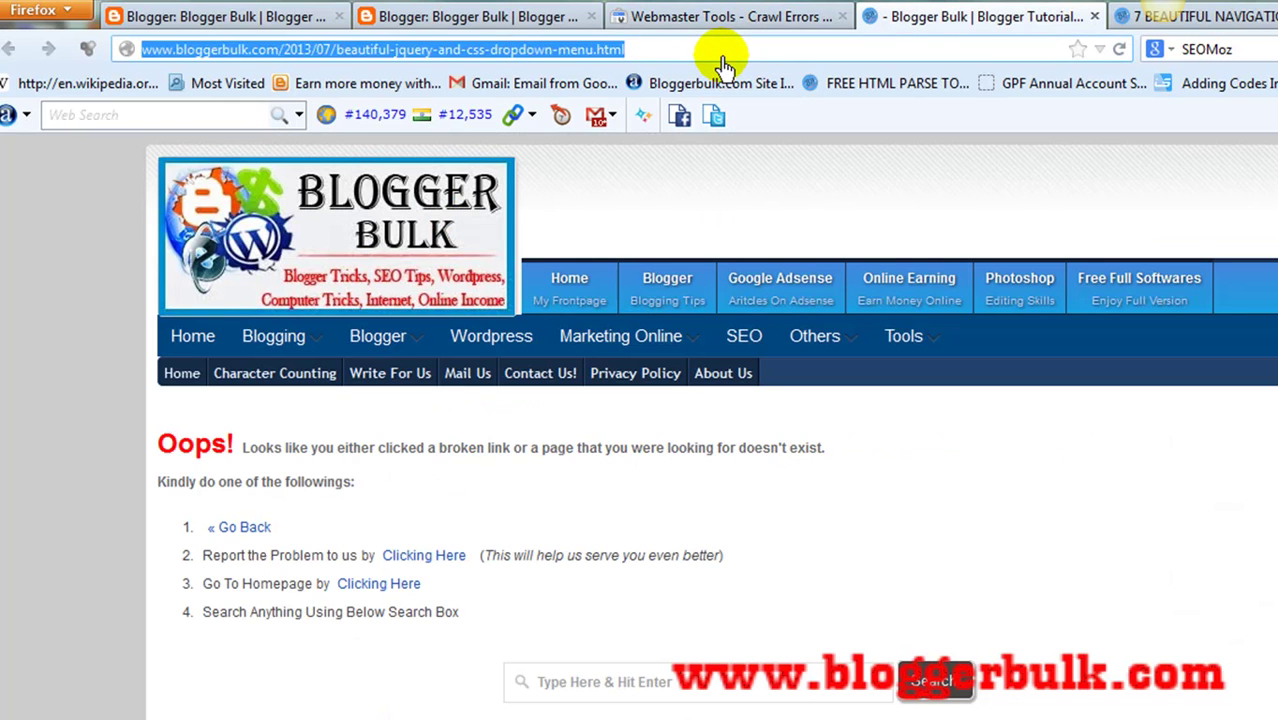
key(Return)
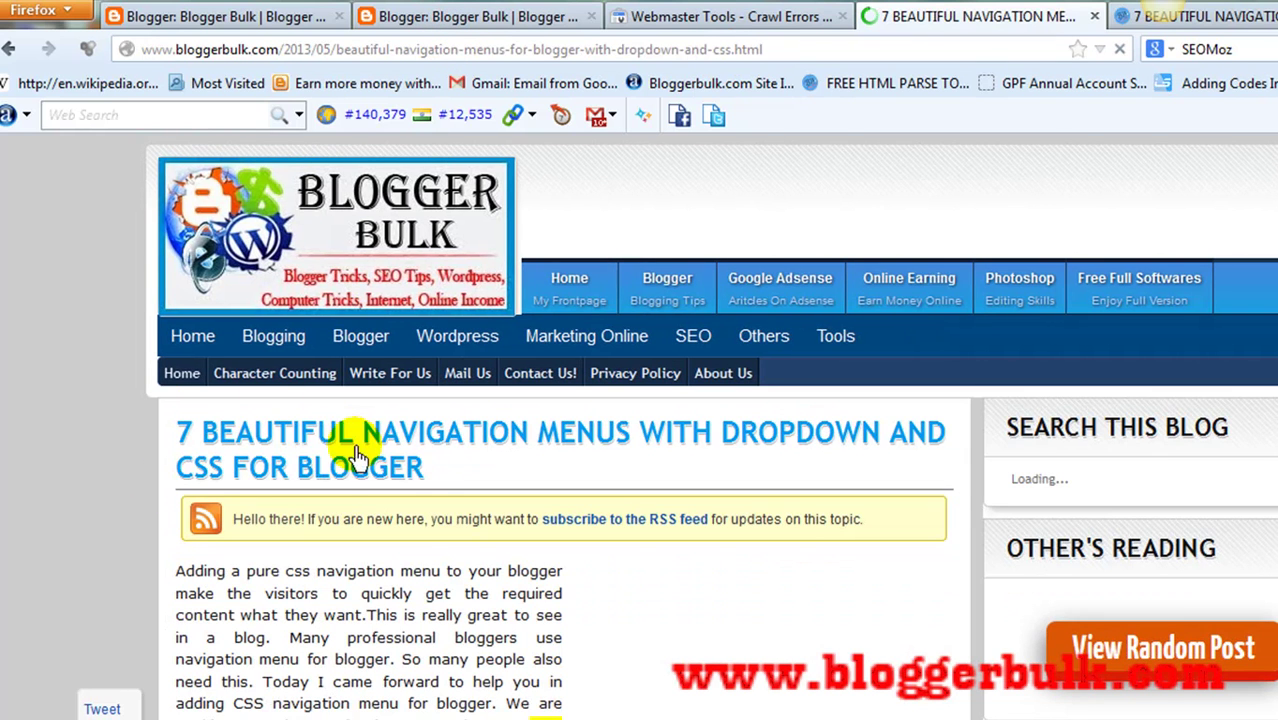
scroll(337, 515, down, 3)
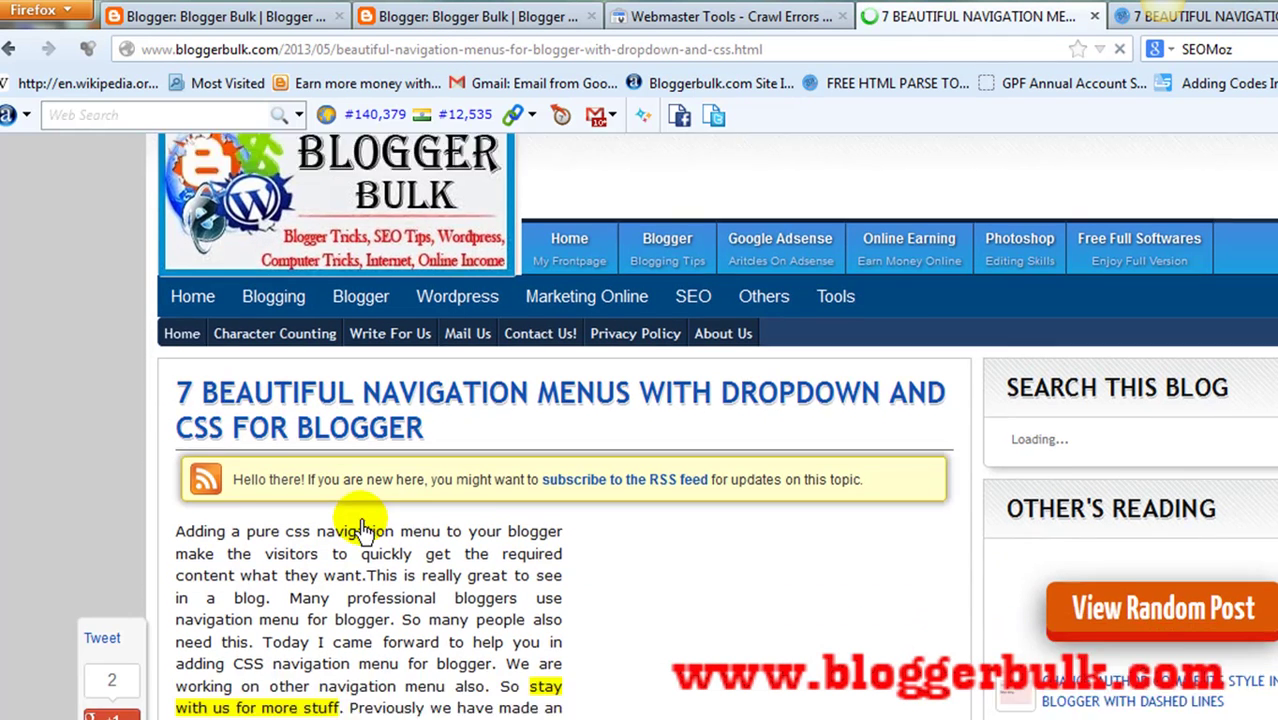
Close the redirected post and the 404 help page, returning to the Not found error details
click(1098, 22)
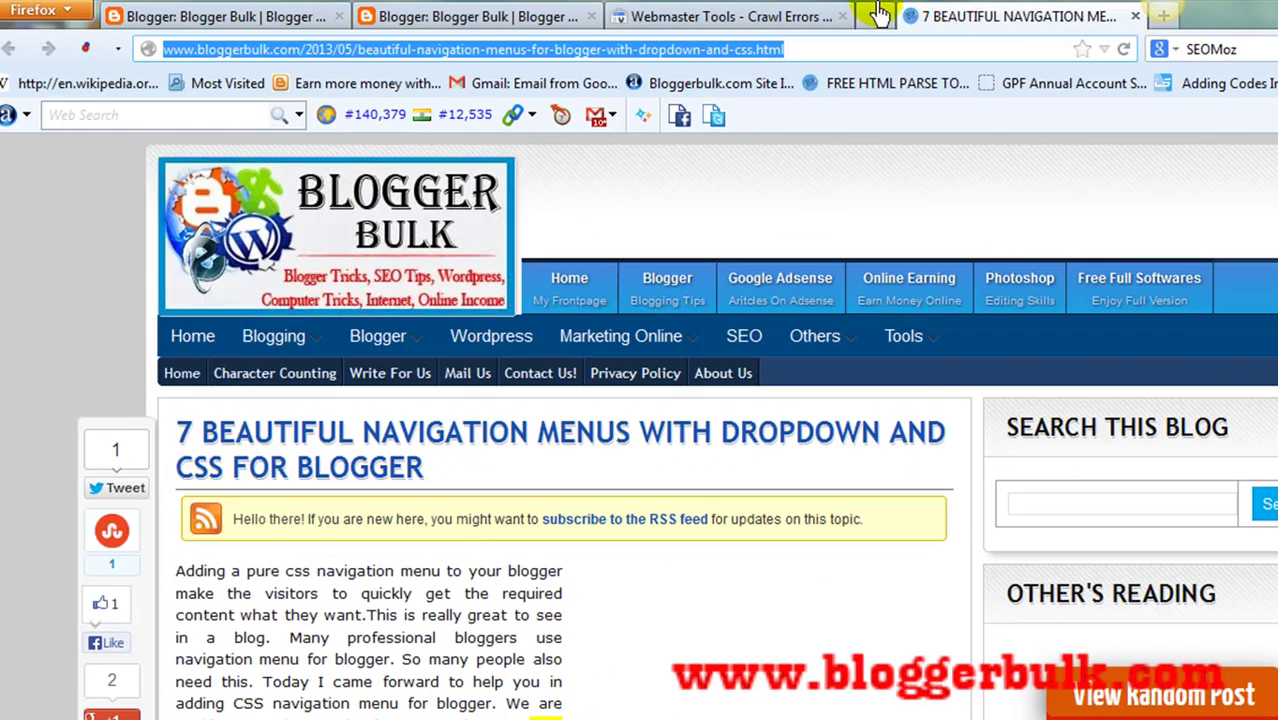
click(765, 20)
click(702, 476)
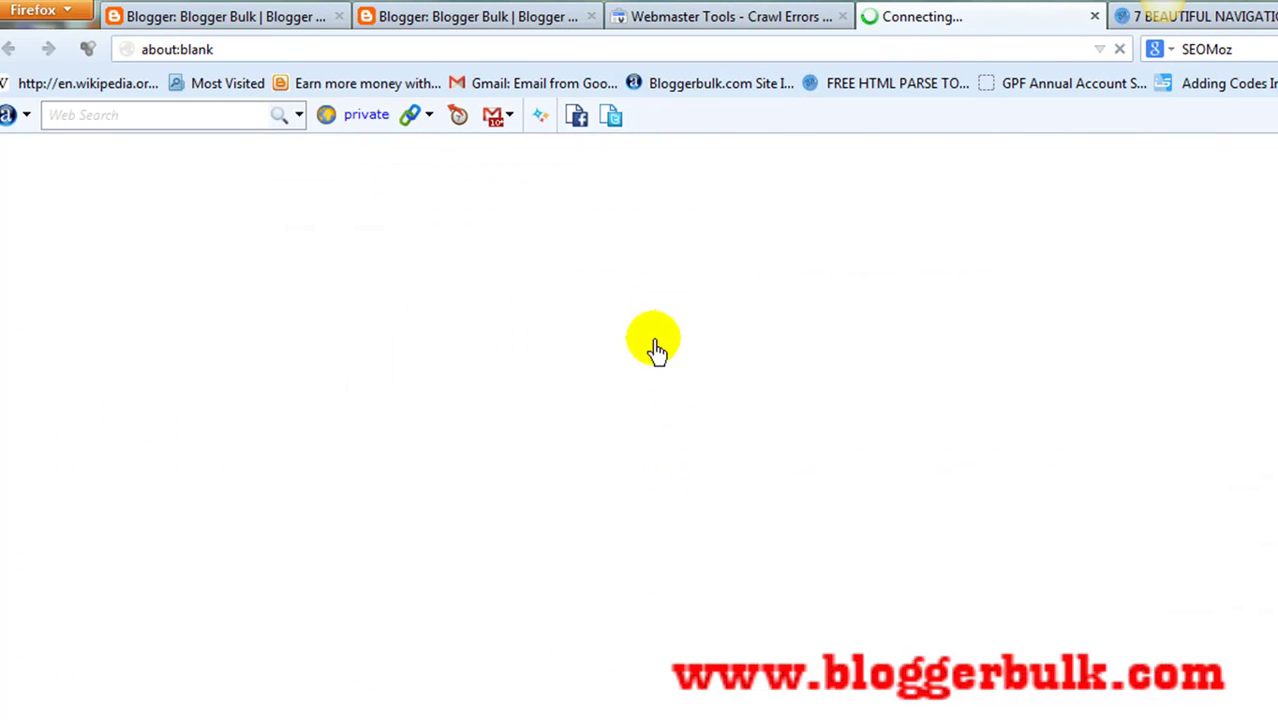
click(1094, 18)
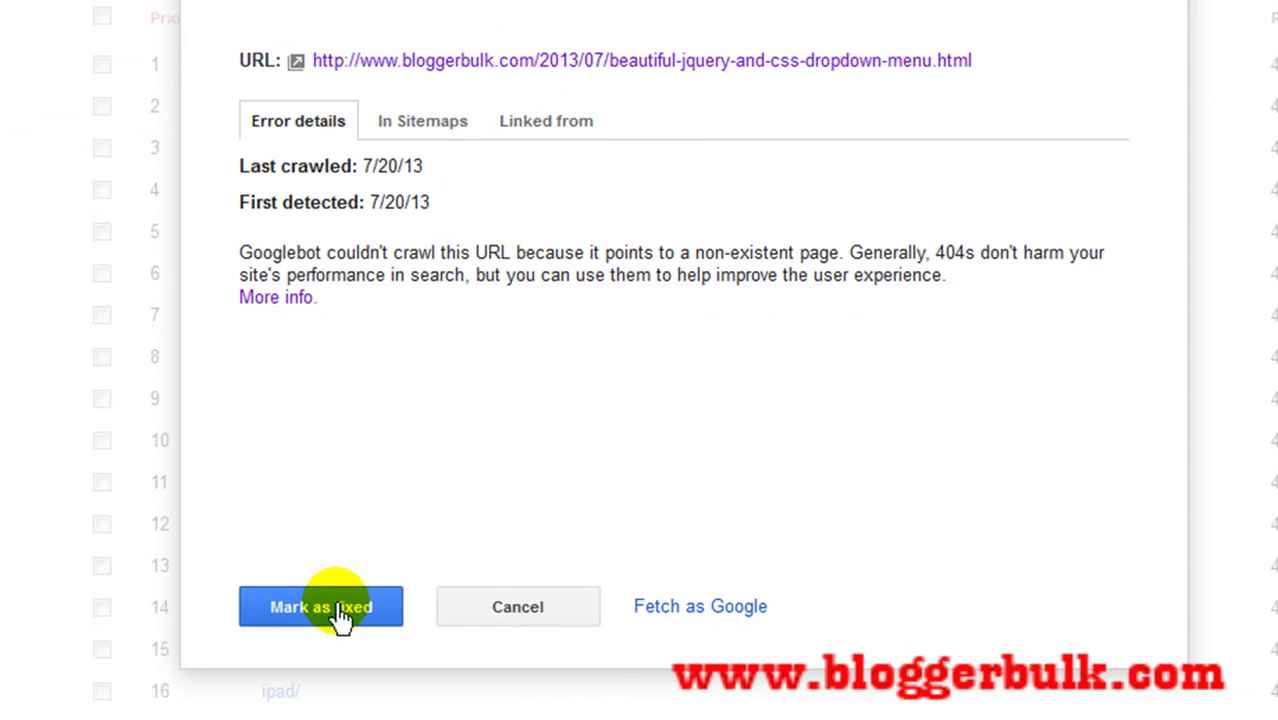
Mark the beautiful-jquery-and-css-dropdown-menu 404 error as fixed and confirm with OK
click(342, 620)
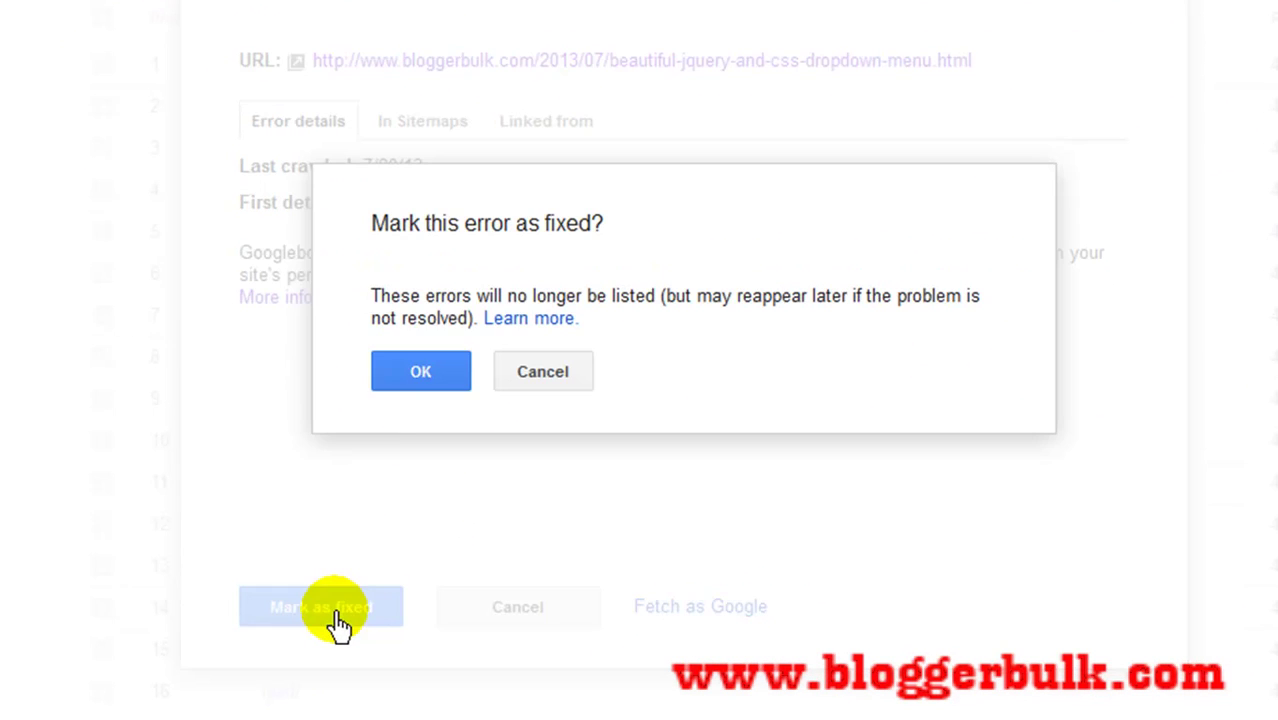
click(420, 371)
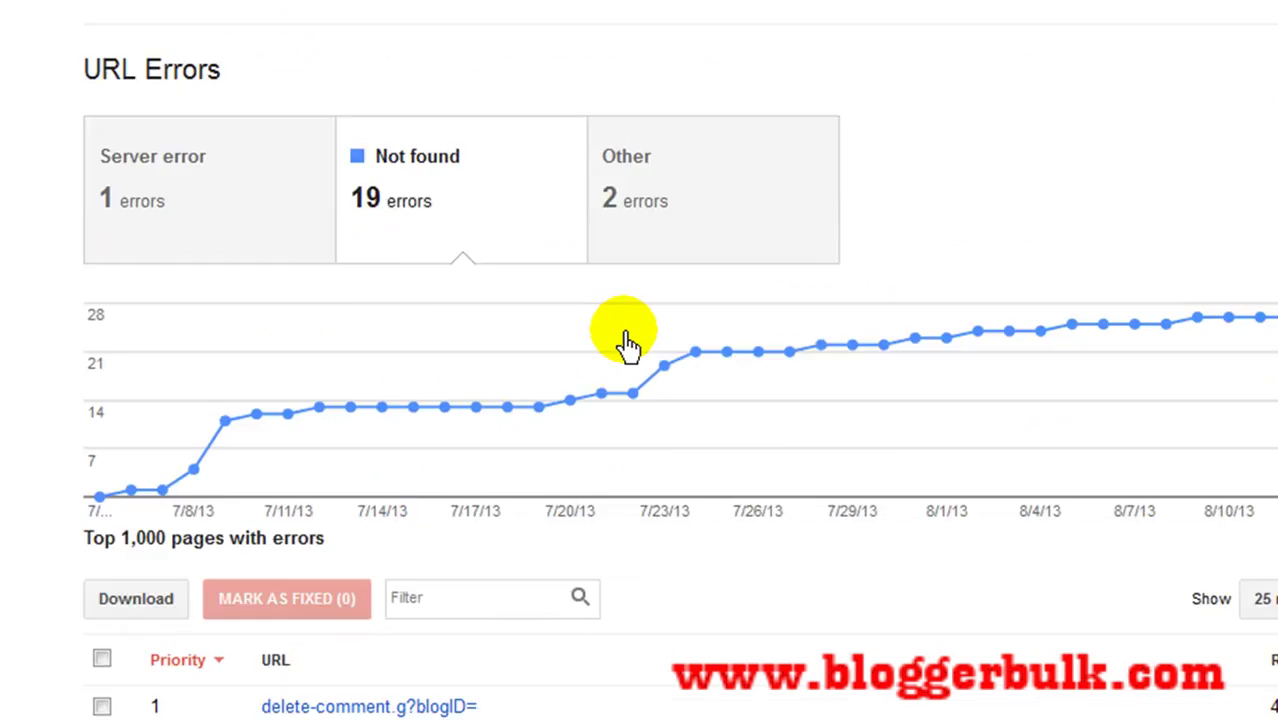
scroll(628, 346, up, 10)
scroll(1036, 389, down, 8)
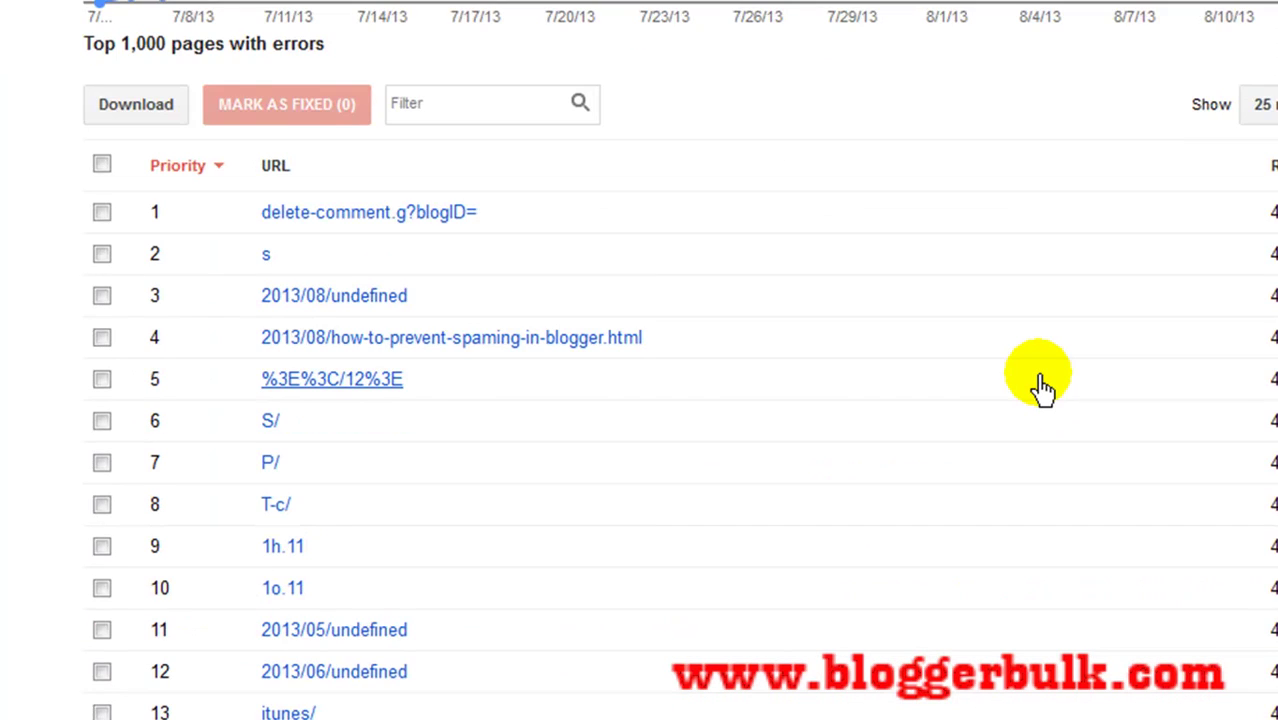
scroll(1043, 389, up, 8)
Reload the Crawl Errors report and scroll through the Not found list, still showing 19 errors
key(F5)
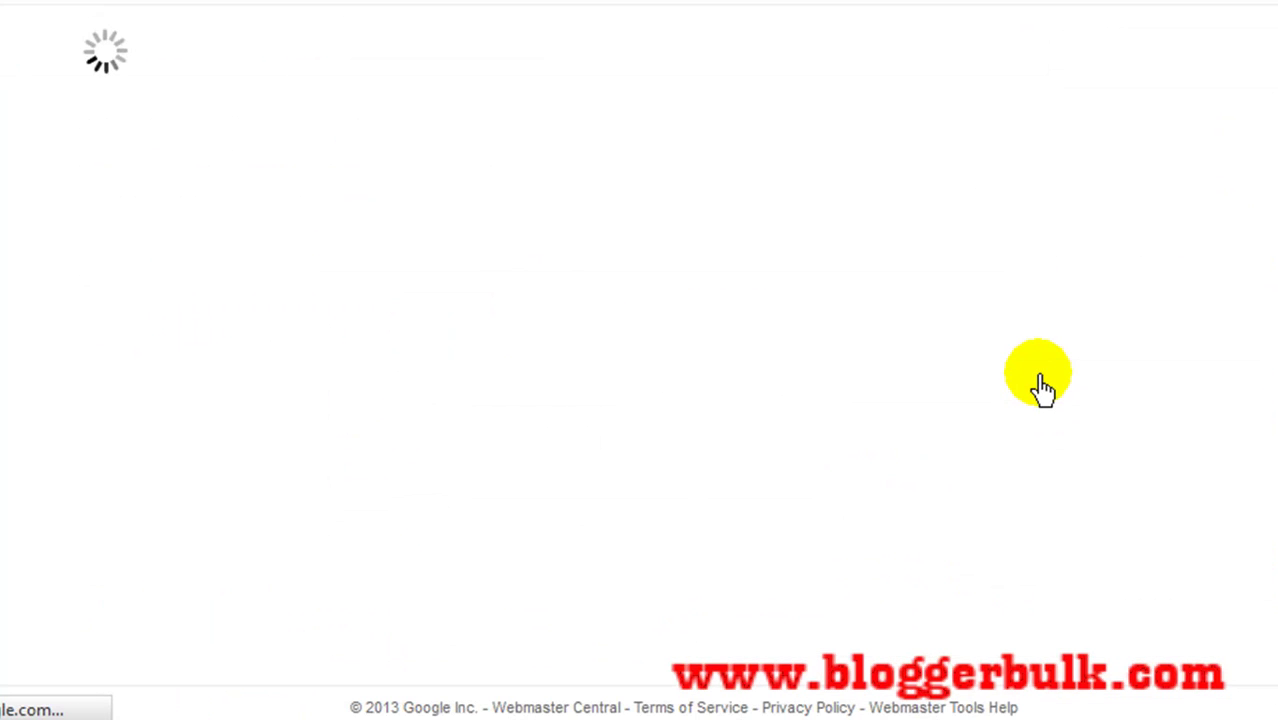
scroll(1043, 389, up, 8)
scroll(1043, 389, down, 2)
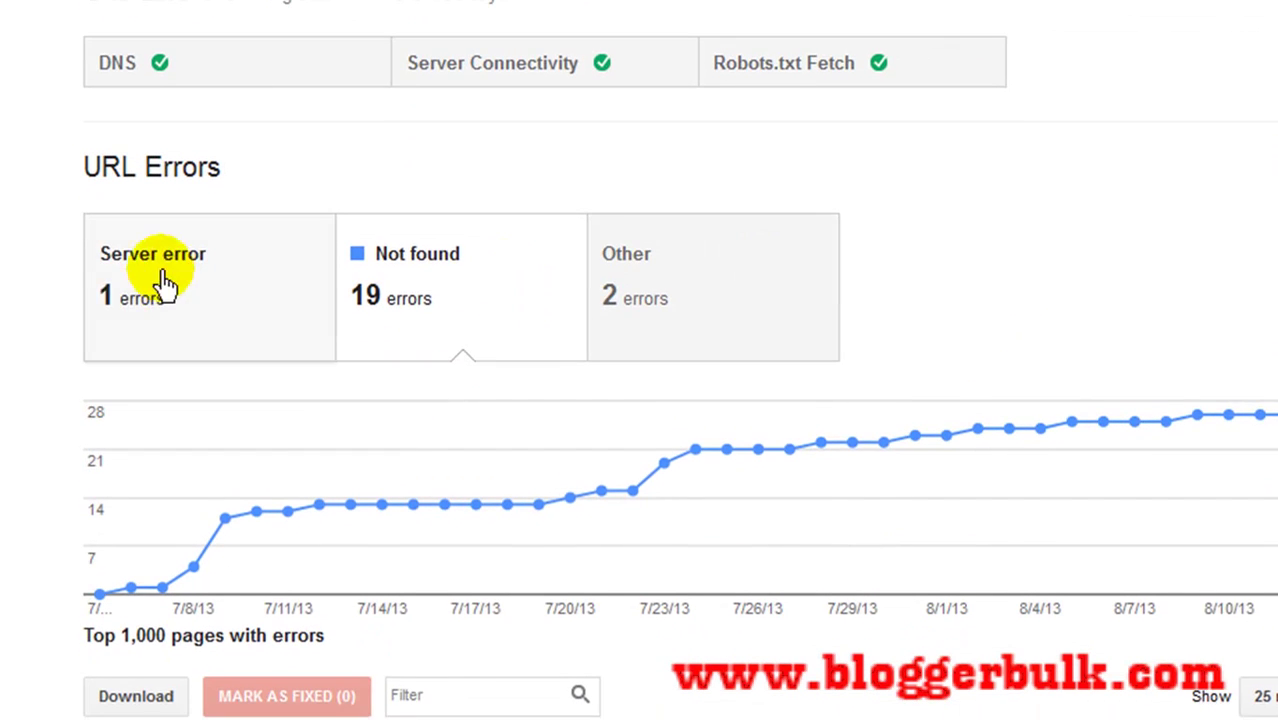
scroll(1021, 305, down, 5)
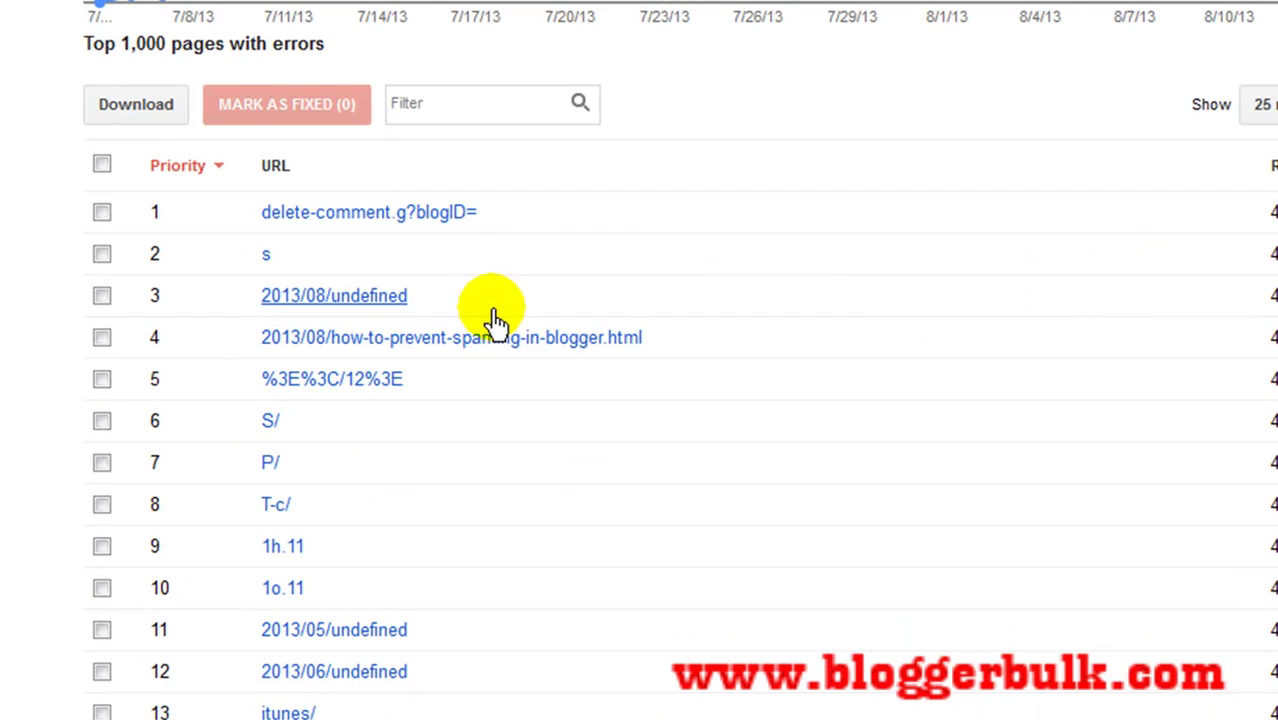
scroll(562, 386, down, 4)
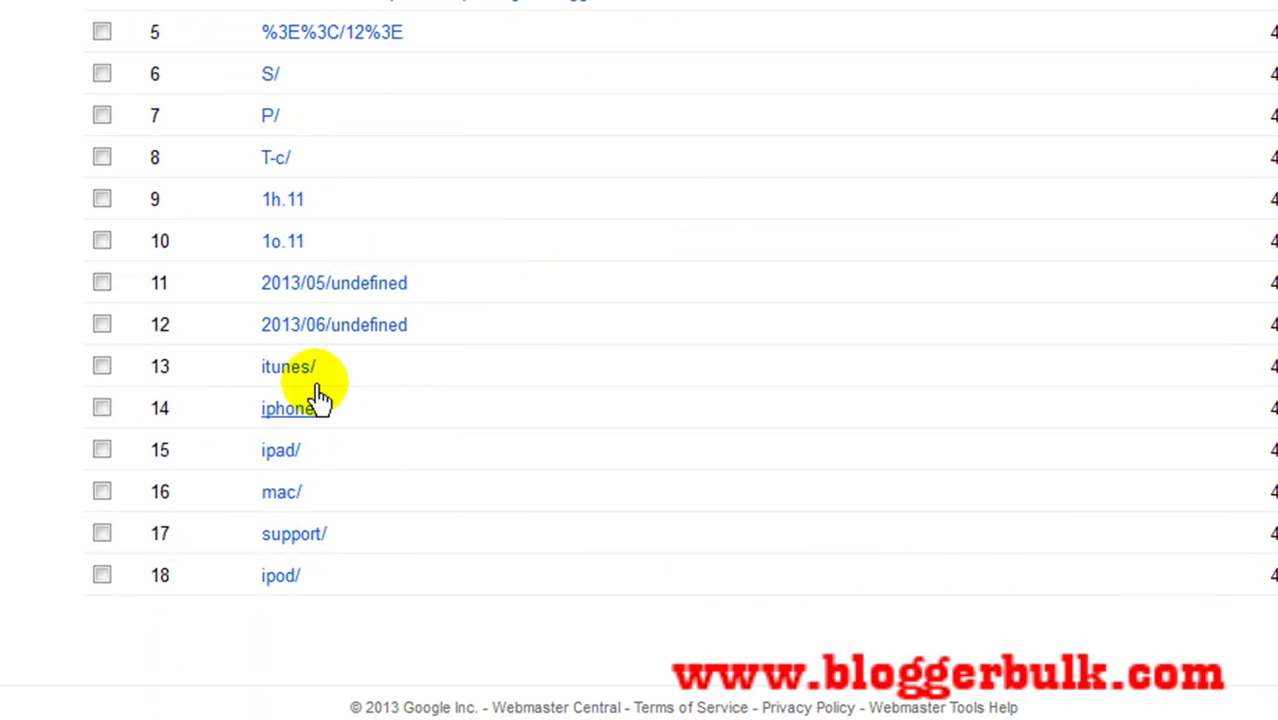
scroll(578, 342, up, 4)
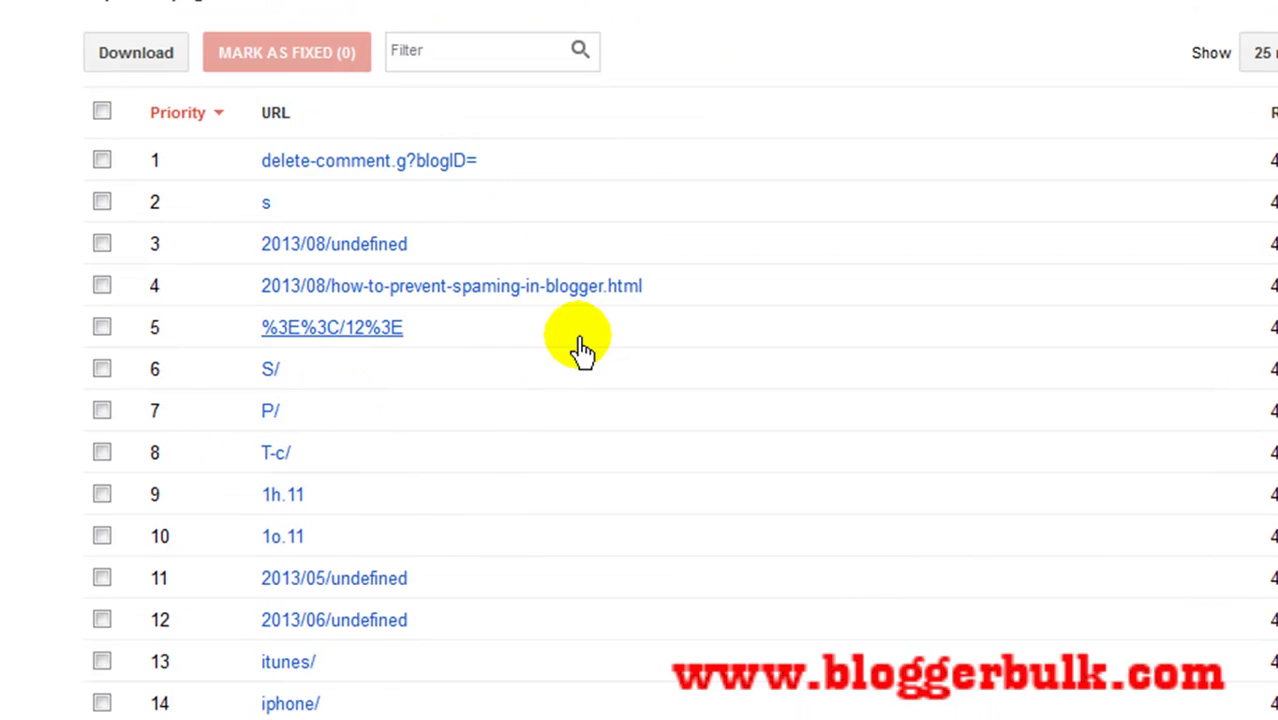
scroll(576, 348, down, 4)
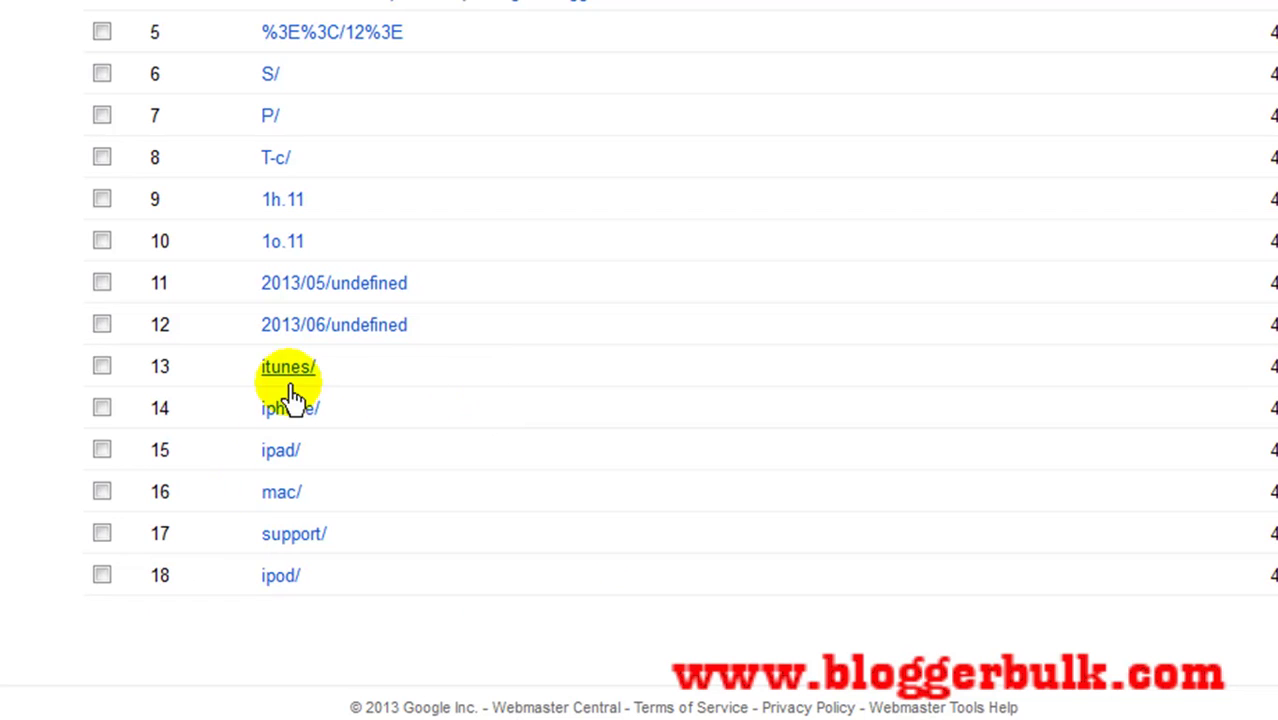
scroll(330, 150, up, 2)
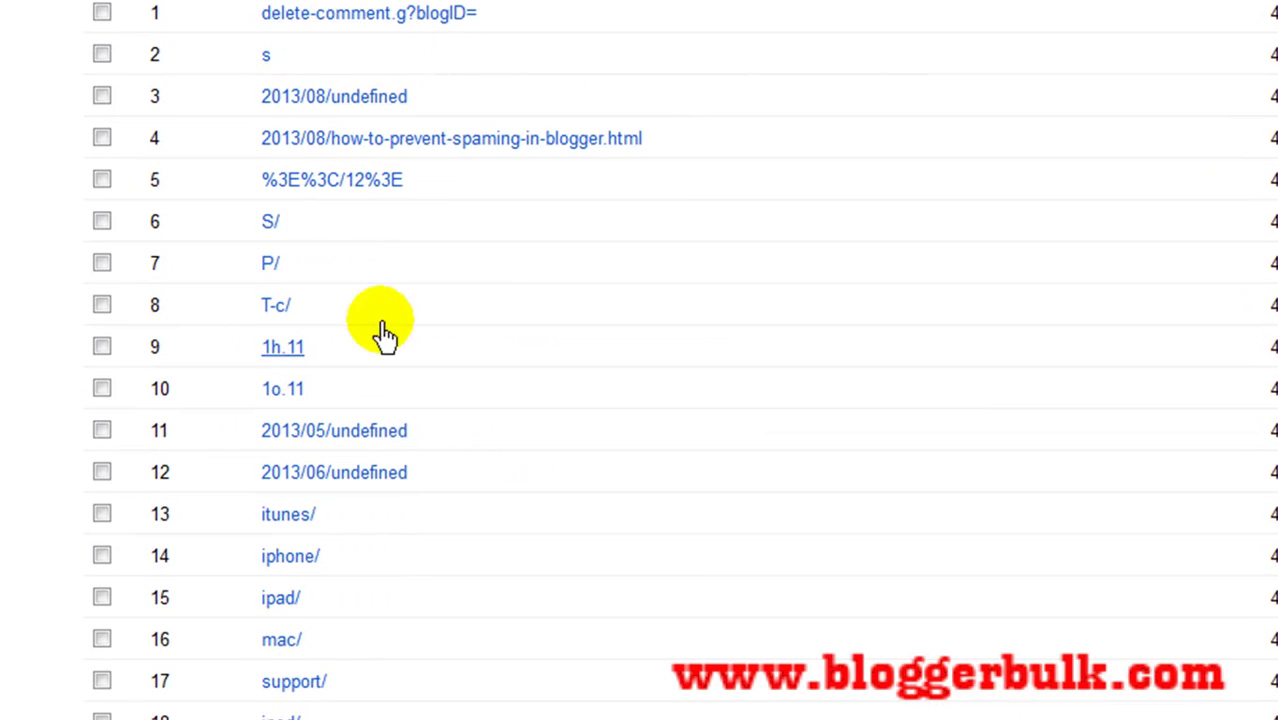
scroll(856, 94, up, 5)
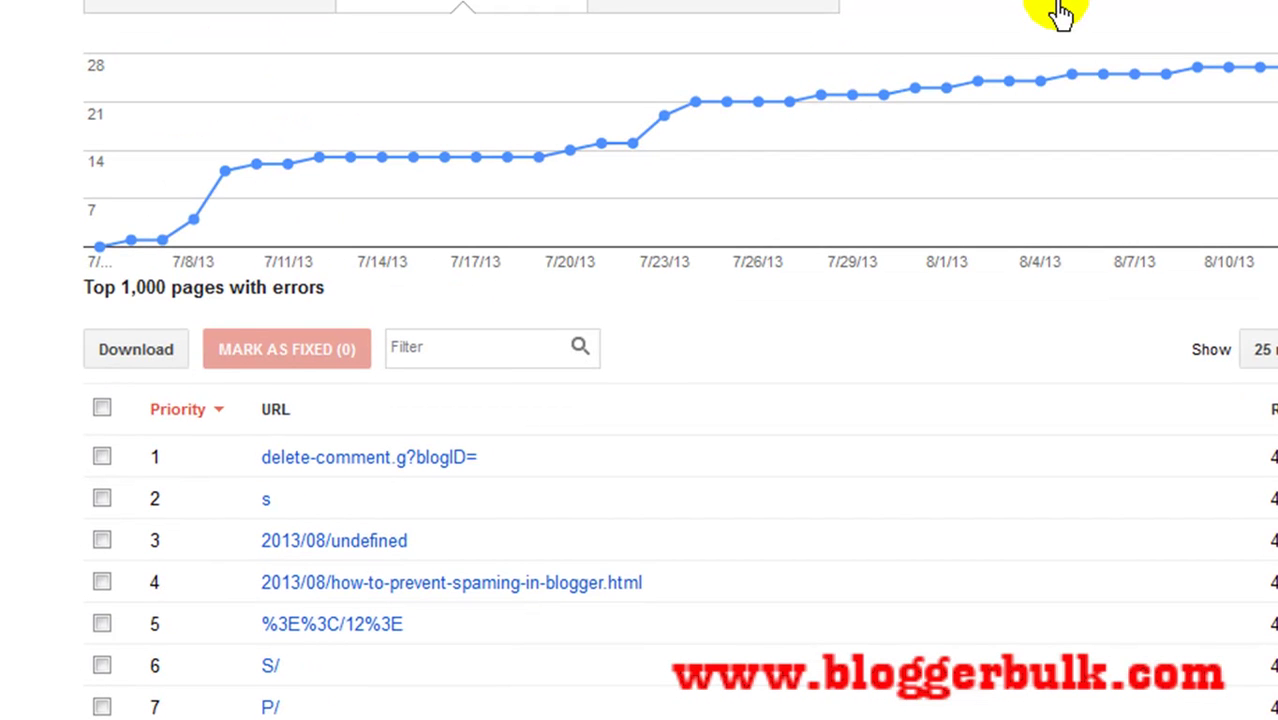
scroll(1062, 12, up, 3)
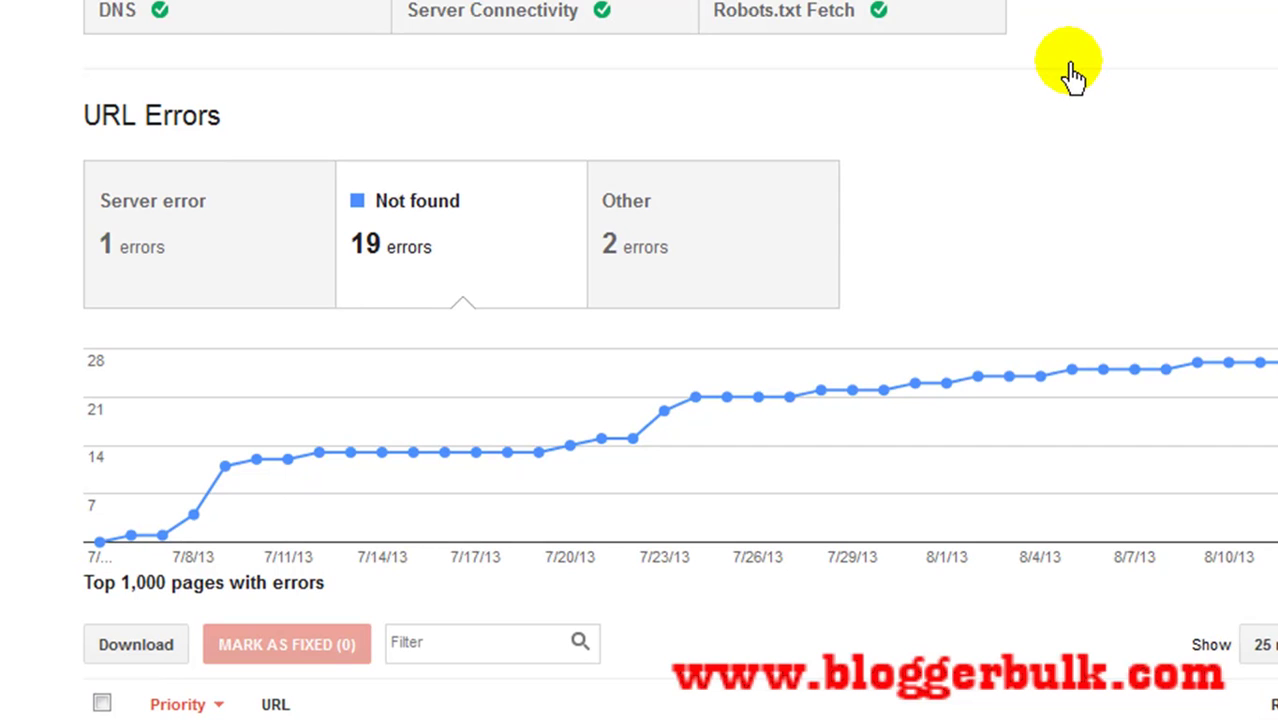